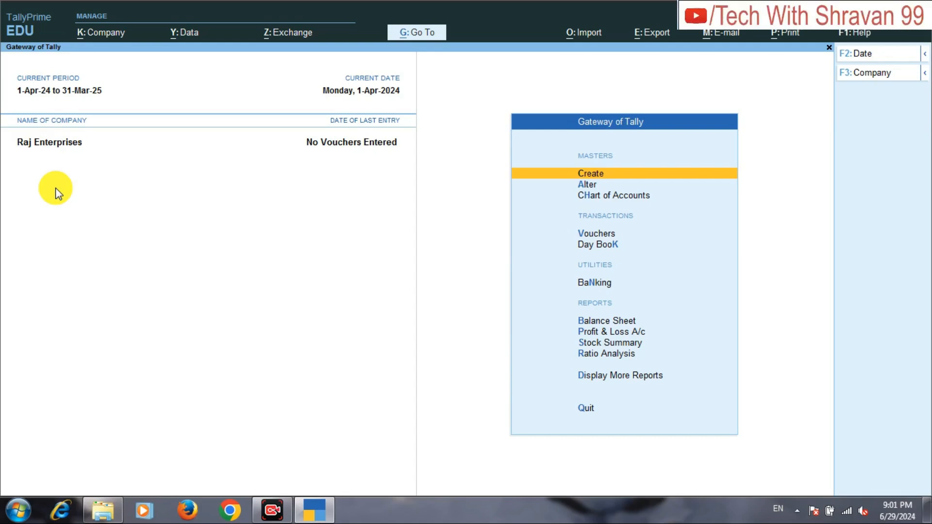
Step: Open the alteration details of the company Raj Enterprises, check them and accept them unchanged
{"action": "left_click", "coordinate": [92, 34]}
{"action": "key", "text": "Down"}
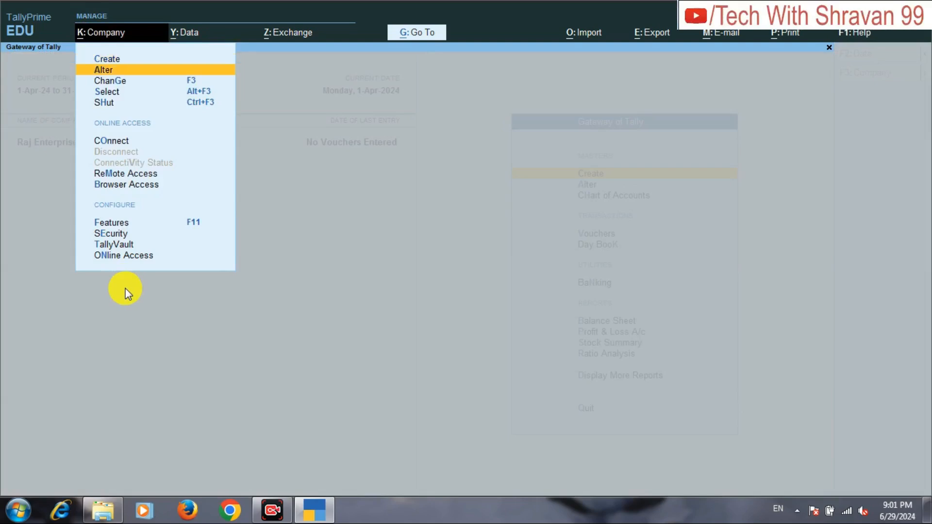
{"action": "key", "text": "Return"}
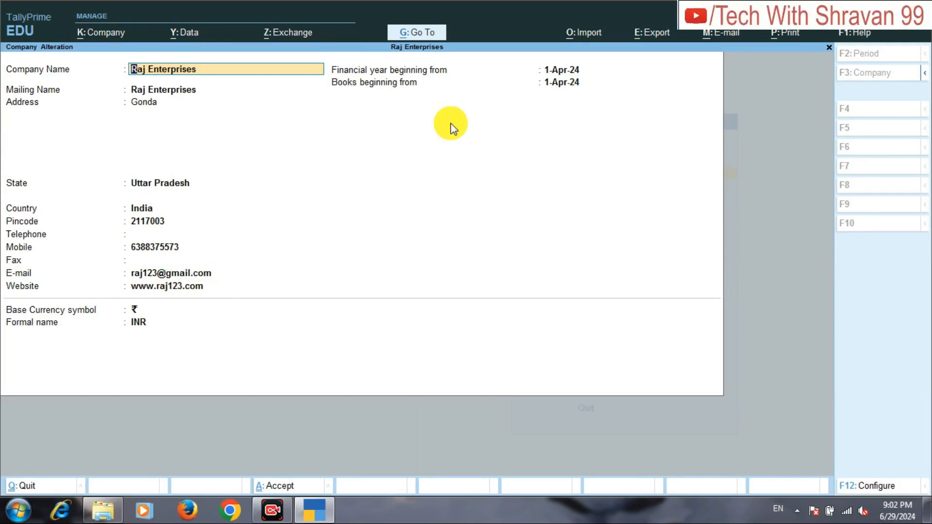
{"action": "key", "text": "ctrl+a"}
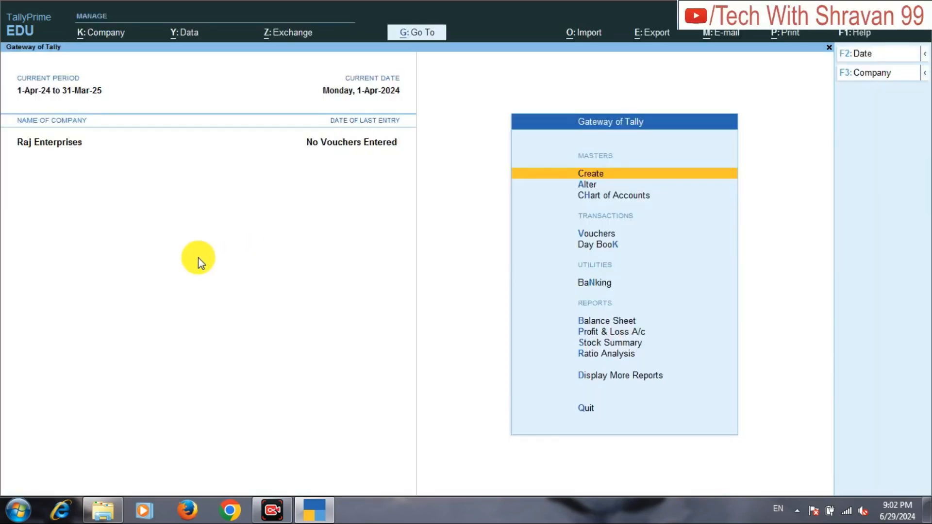
Step: Open the company features and go through the accounting and inventory options up to the GST setting
{"action": "left_click", "coordinate": [95, 37]}
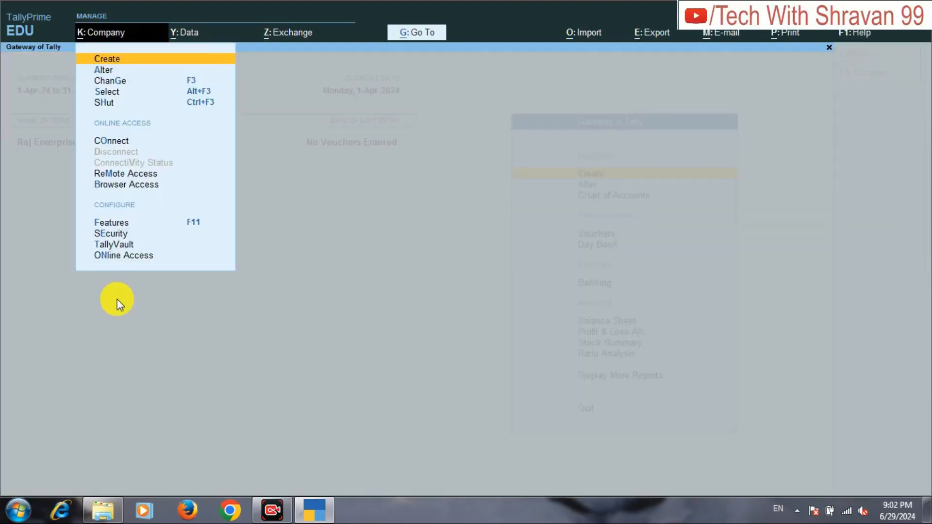
{"action": "left_click", "coordinate": [115, 225]}
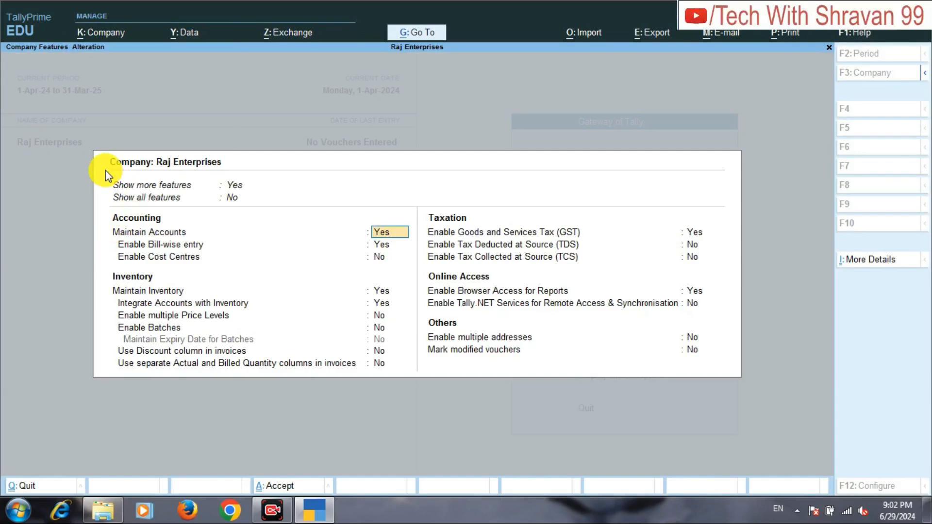
{"action": "key", "text": "Return"}
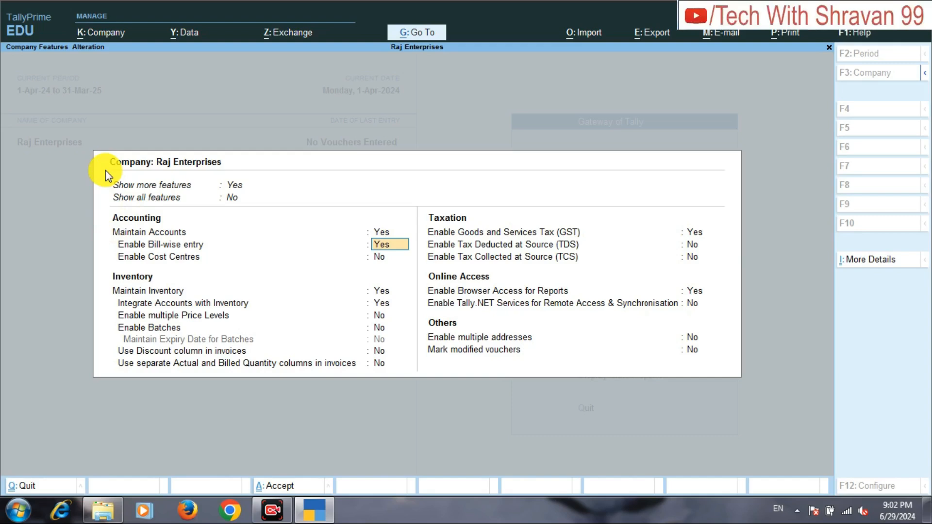
{"action": "key", "text": "Return"}
{"action": "key", "text": "Return"}
{"action": "key", "text": "Return"}
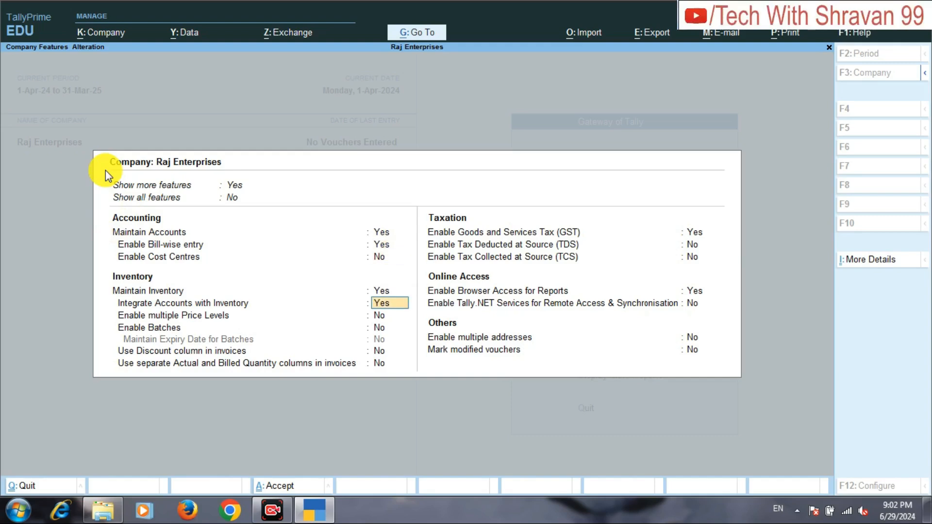
{"action": "key", "text": "Return"}
{"action": "key", "text": "Return"}
{"action": "key", "text": "Return"}
{"action": "key", "text": "Return"}
{"action": "key", "text": "Return"}
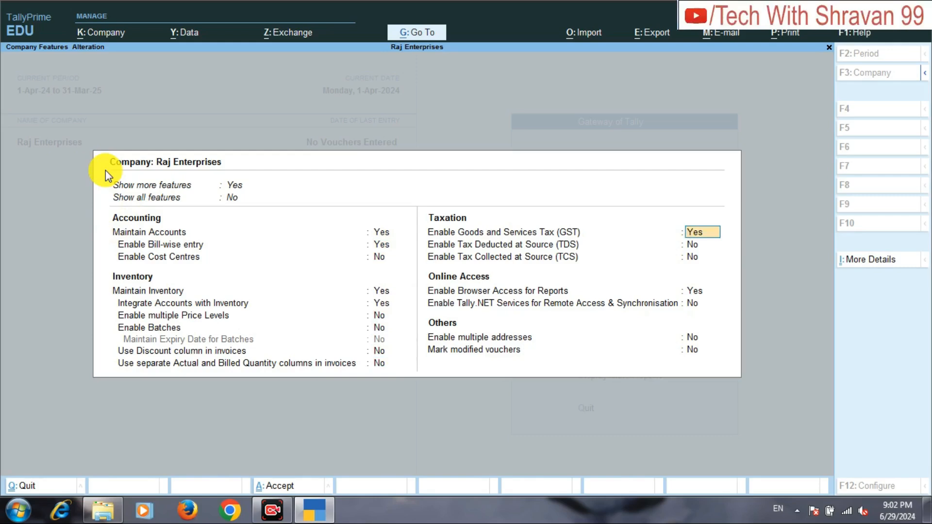
Step: Check the company's GST registration details, from state to GSTR1 periodicity, and accept them along with the company features
{"action": "key", "text": "Return"}
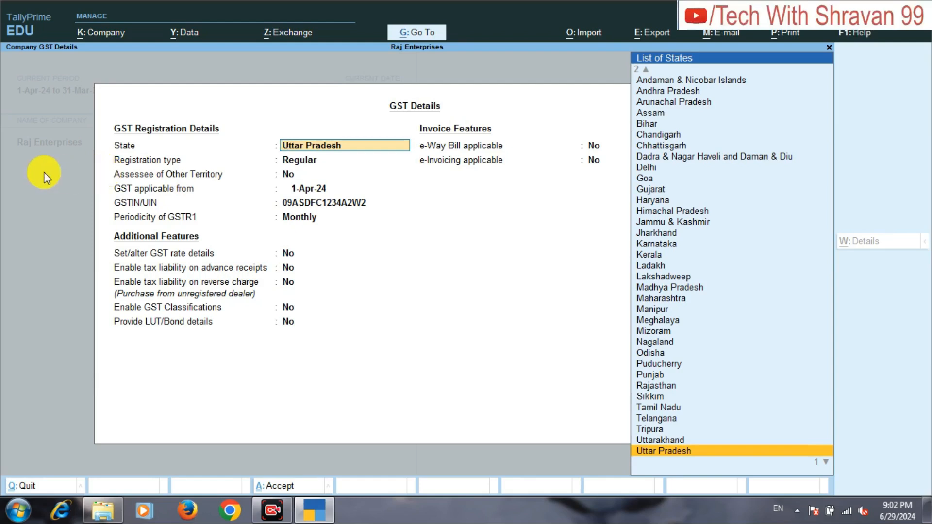
{"action": "key", "text": "Return"}
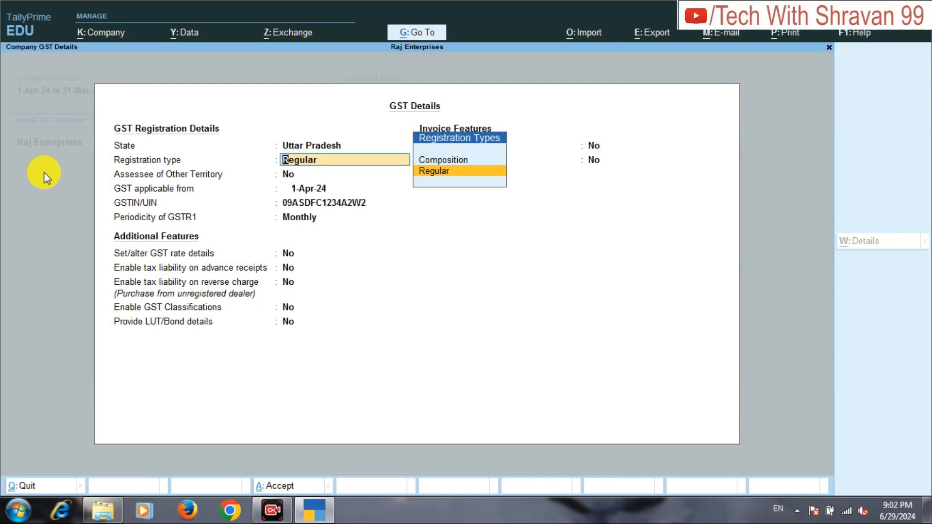
{"action": "key", "text": "Return"}
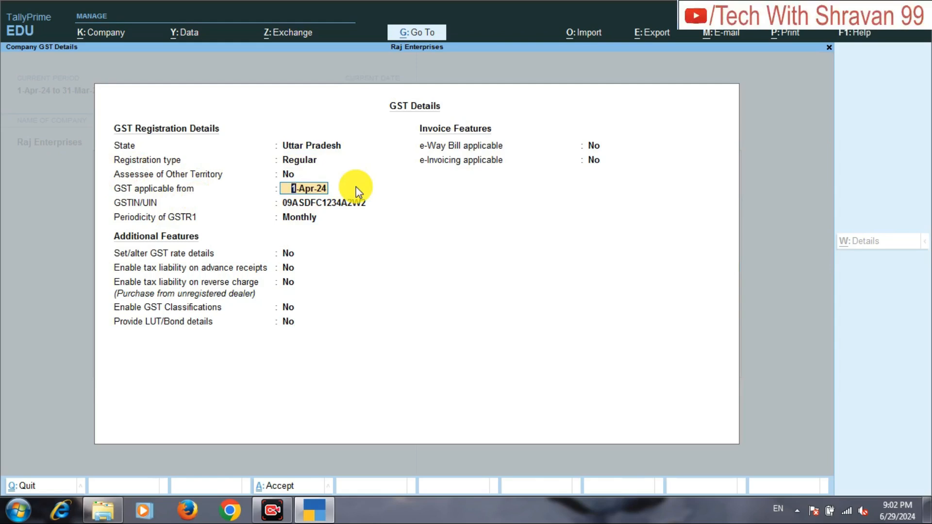
{"action": "key", "text": "Return"}
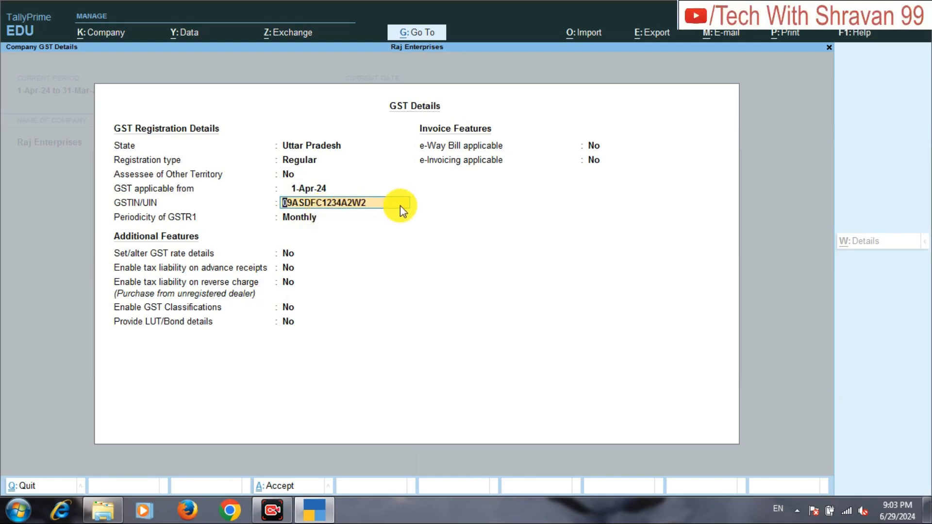
{"action": "key", "text": "Return"}
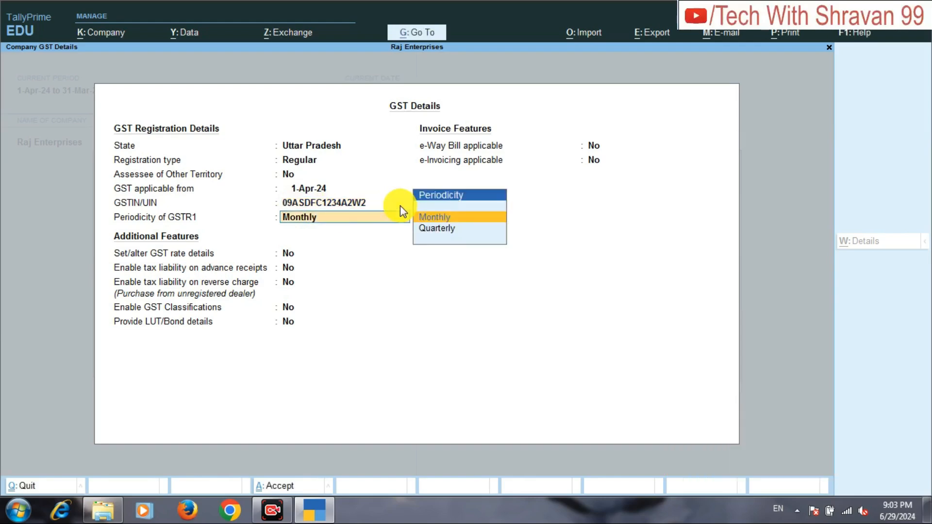
{"action": "key", "text": "Return"}
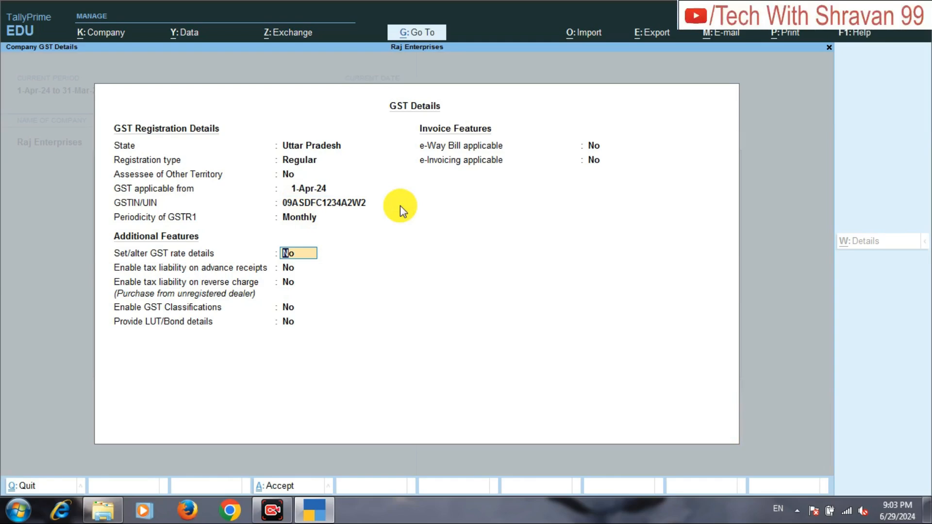
{"action": "key", "text": "ctrl+a"}
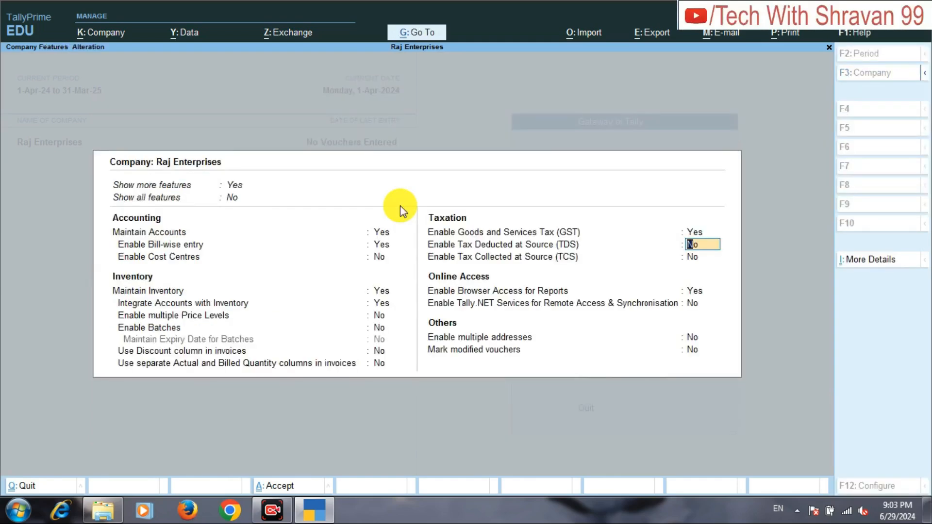
{"action": "key", "text": "ctrl+a"}
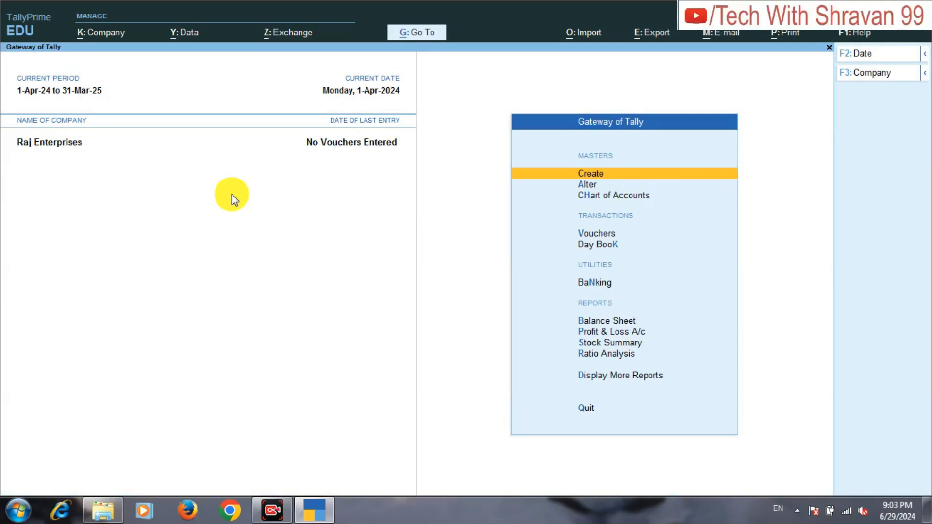
Step: Start a sales voucher with reference number mk/01/24-25 and reference date 1-Apr-24
{"action": "key", "text": "Down"}
{"action": "key", "text": "Down"}
{"action": "key", "text": "Down"}
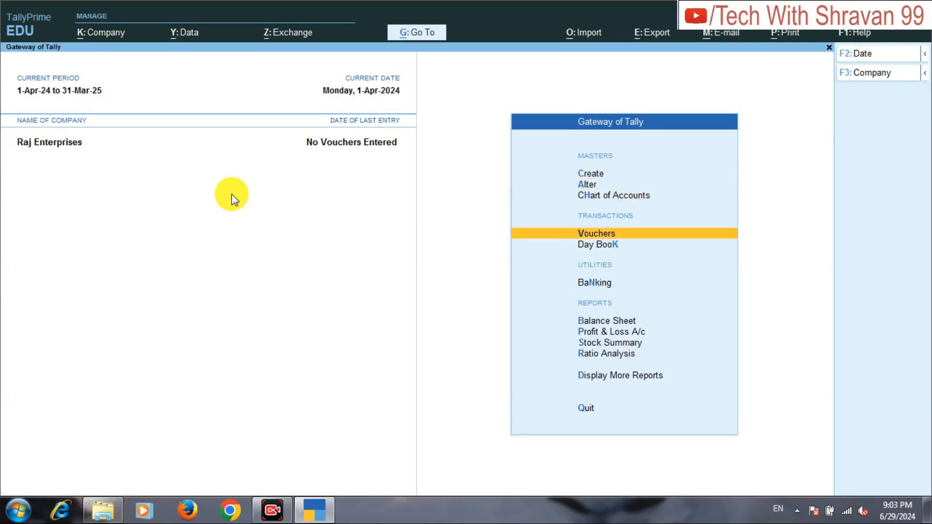
{"action": "key", "text": "Return"}
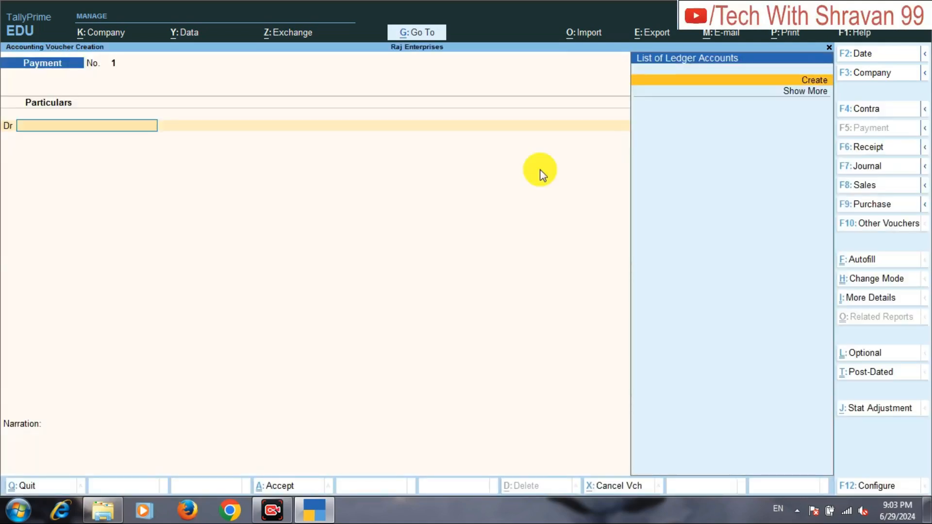
{"action": "left_click", "coordinate": [872, 188]}
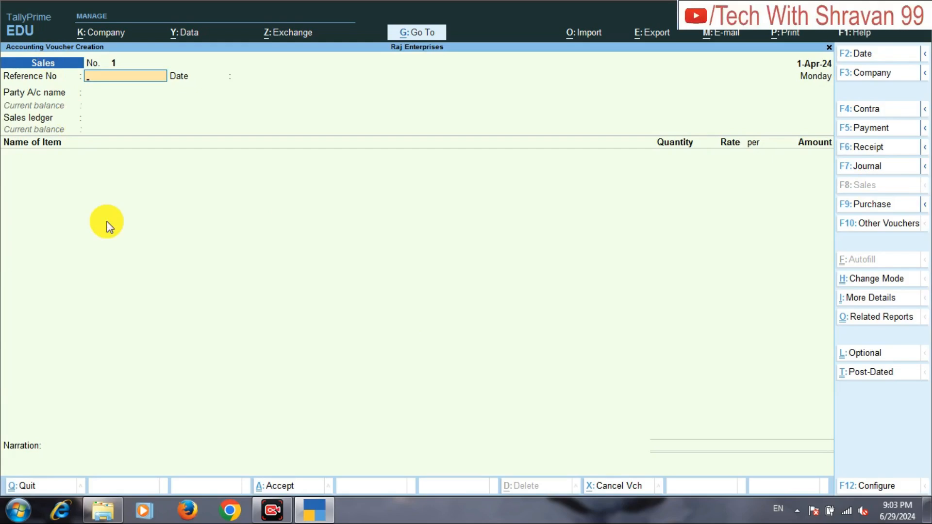
{"action": "type", "text": "mk/01/24-25"}
{"action": "key", "text": "Return"}
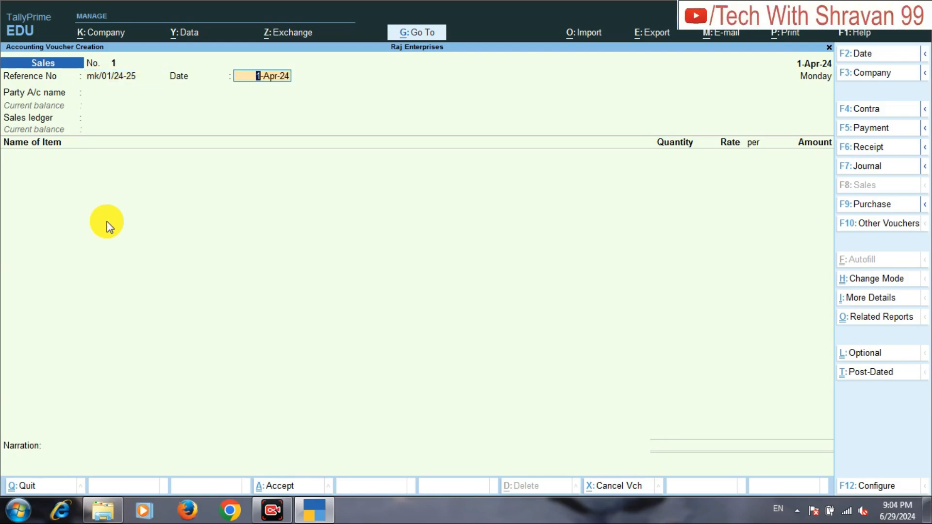
{"action": "key", "text": "Return"}
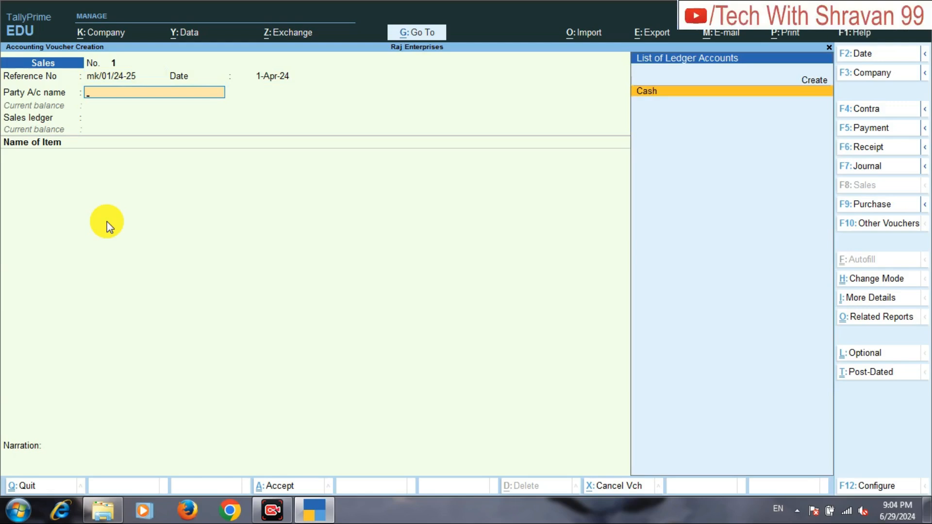
Step: Create the party ledger Mk Pvt Ltd under Sundry Debtors and use it as the voucher's party account
{"action": "key", "text": "Up"}
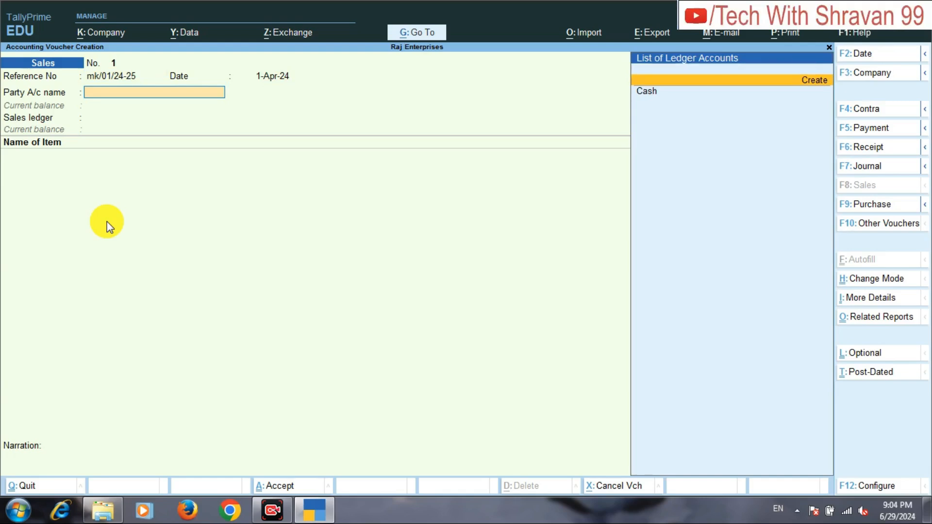
{"action": "key", "text": "Return"}
{"action": "type", "text": "Mk"}
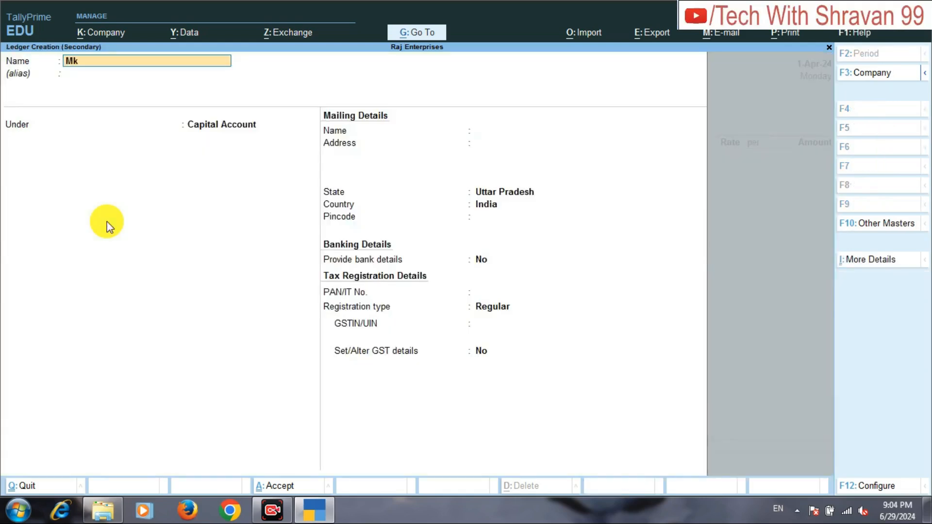
{"action": "type", "text": " Pvt Ltd"}
{"action": "key", "text": "Return"}
{"action": "type", "text": "Sun"}
{"action": "key", "text": "Down"}
{"action": "key", "text": "Return"}
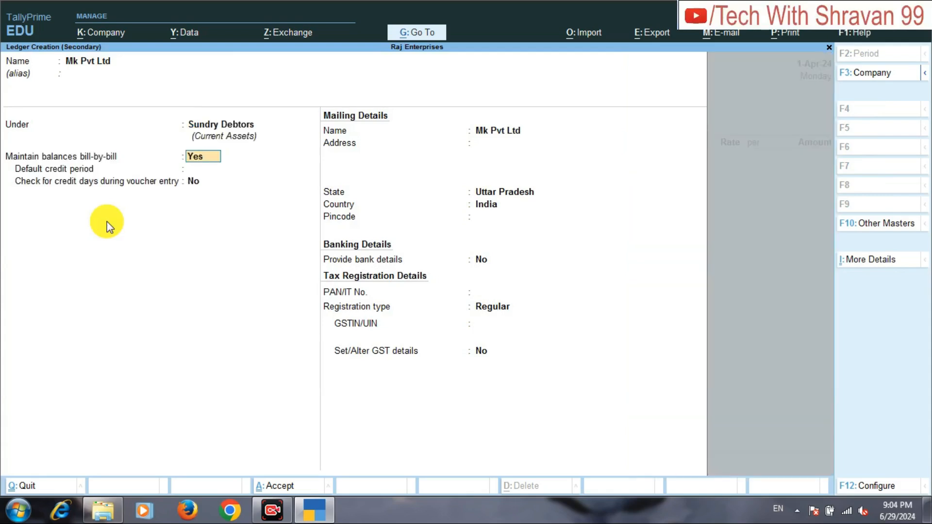
{"action": "key", "text": "ctrl+a"}
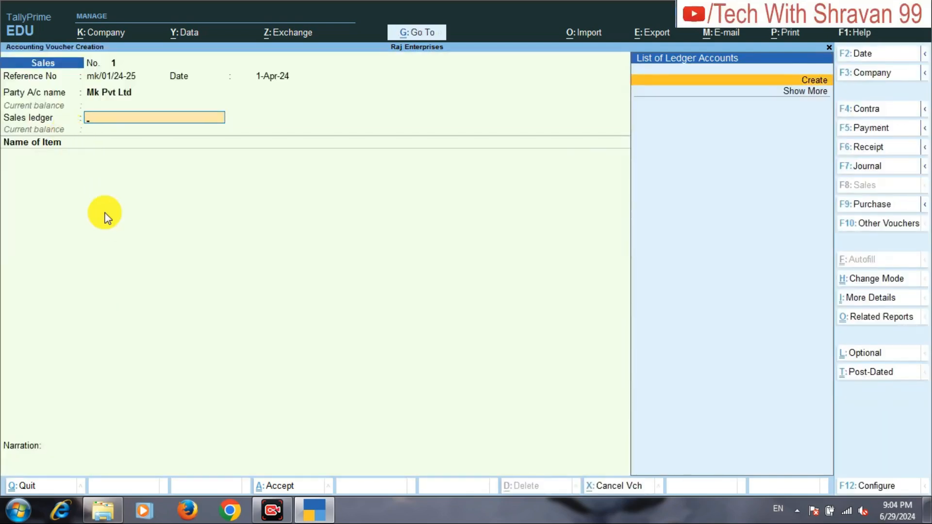
Step: Create a sales ledger named Sale Goods under the Sales Accounts group for the voucher
{"action": "key", "text": "Return"}
{"action": "type", "text": "Sale Goods"}
{"action": "key", "text": "Return"}
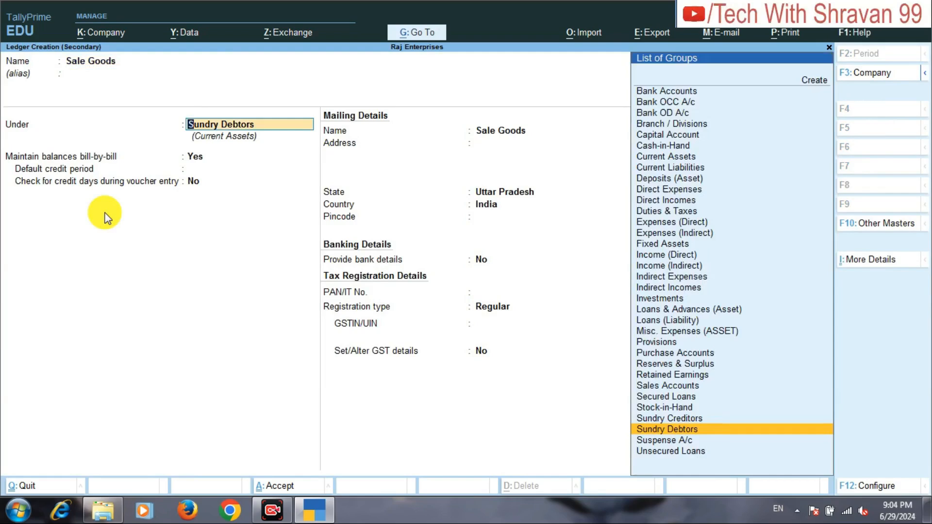
{"action": "type", "text": "Sal"}
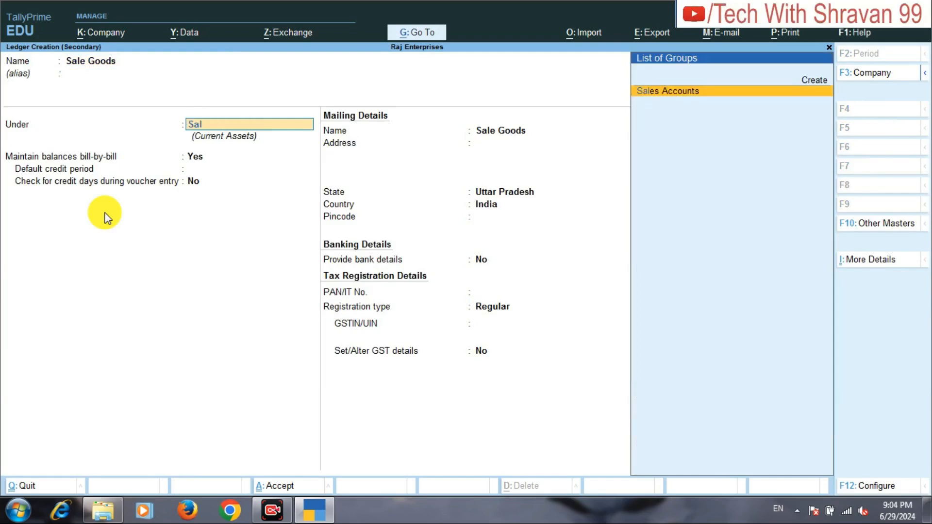
{"action": "key", "text": "Return"}
{"action": "key", "text": "Return"}
{"action": "key", "text": "Return"}
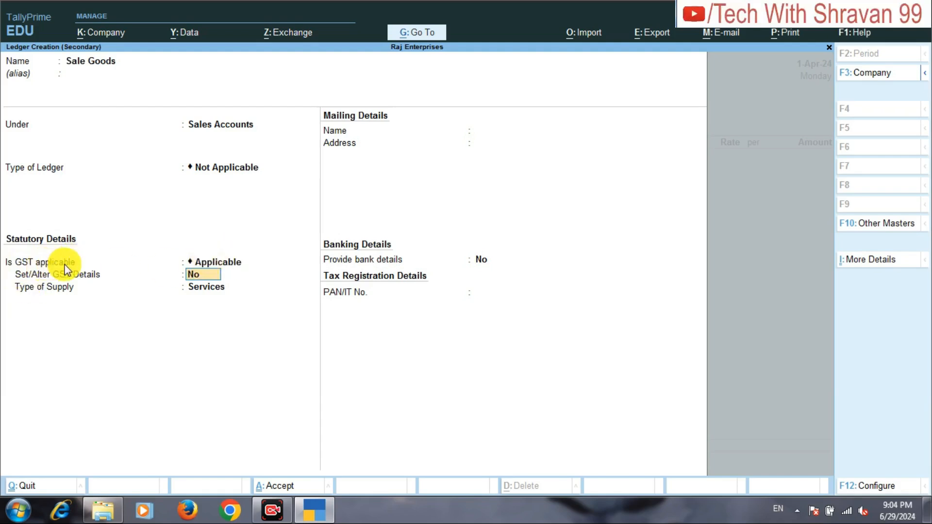
Step: Keep GST applicable for the Sale Goods ledger, set its type of supply to Goods and save it
{"action": "left_click", "coordinate": [231, 266]}
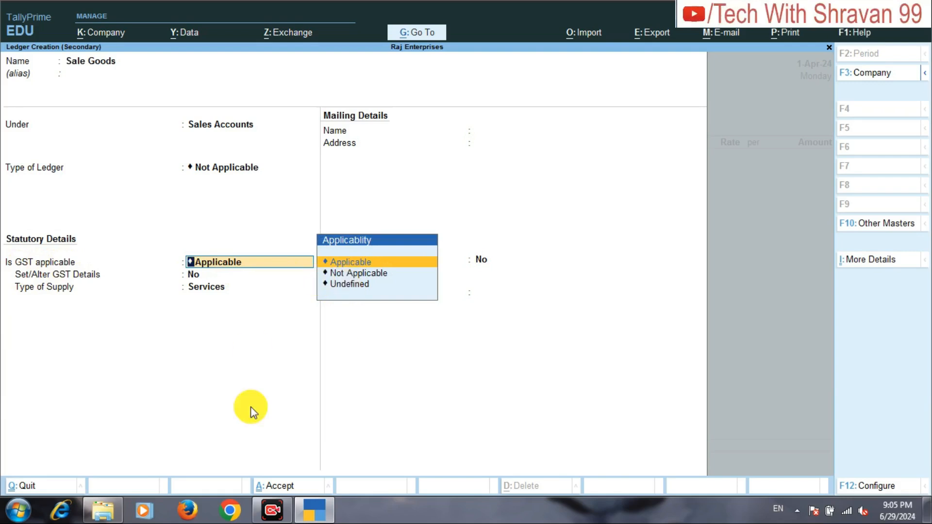
{"action": "key", "text": "Return"}
{"action": "key", "text": "Return"}
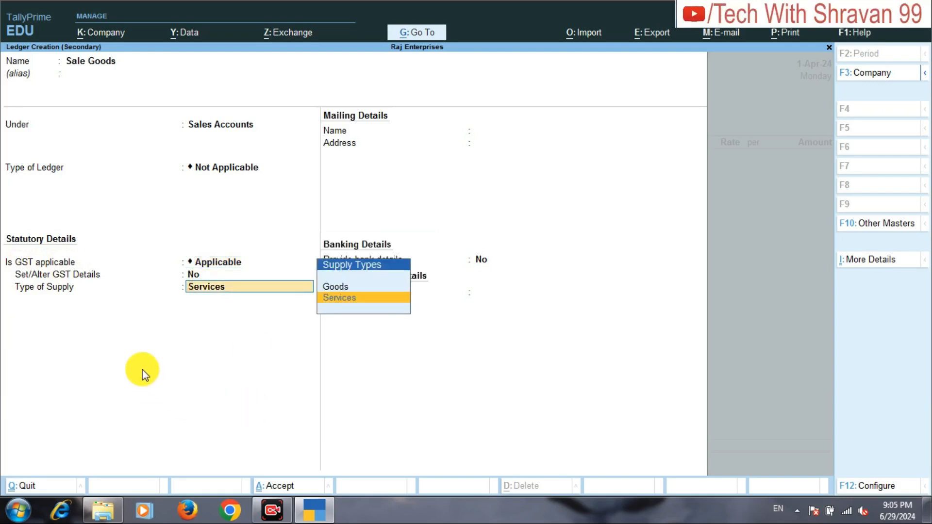
{"action": "key", "text": "Up"}
{"action": "key", "text": "Return"}
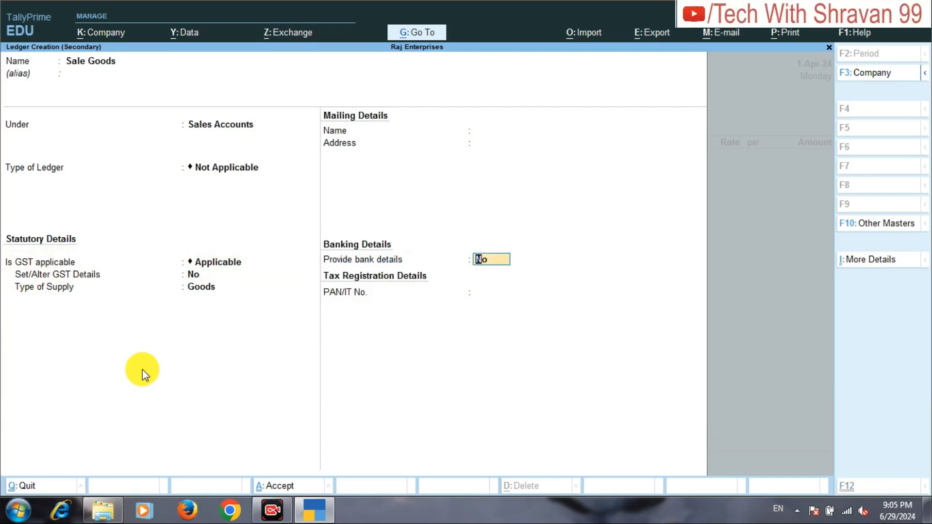
{"action": "key", "text": "Return"}
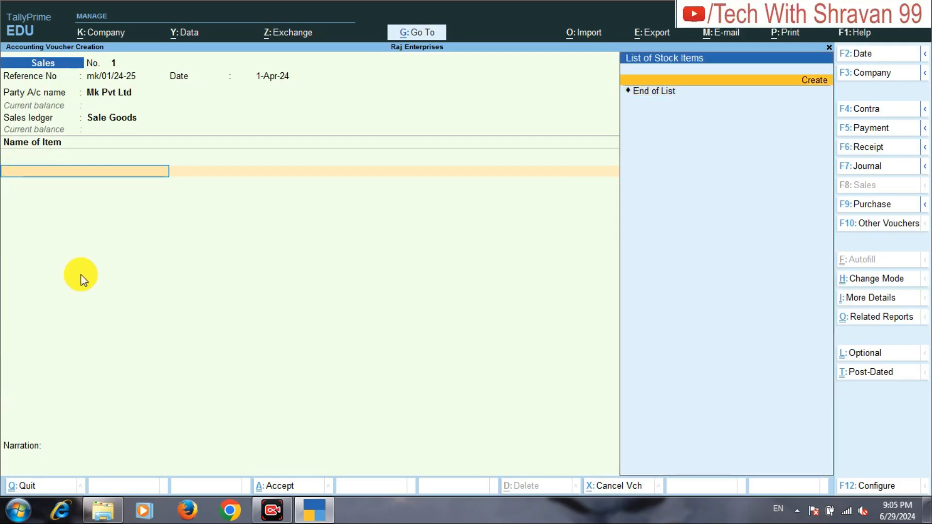
Step: Start a new stock item named HP Laptop for the sales voucher
{"action": "key", "text": "Return"}
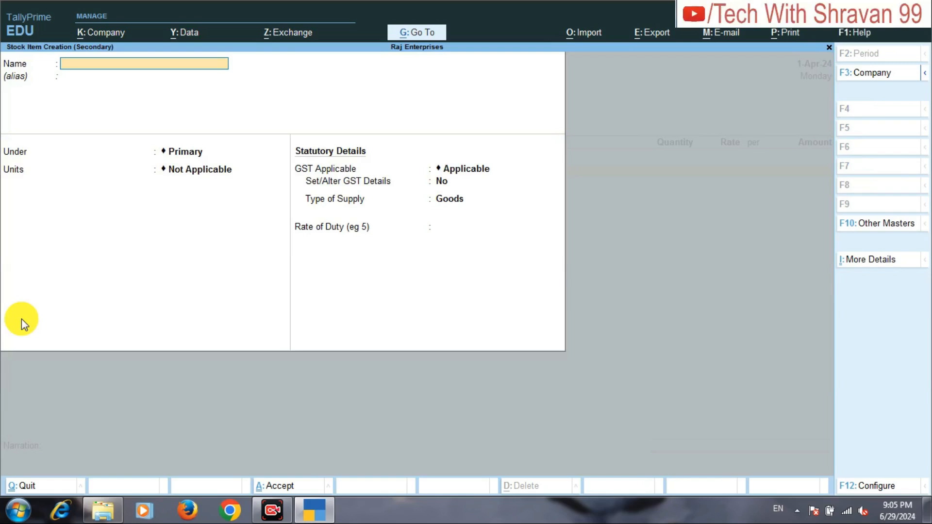
{"action": "type", "text": "HP Laptop"}
{"action": "key", "text": "Return"}
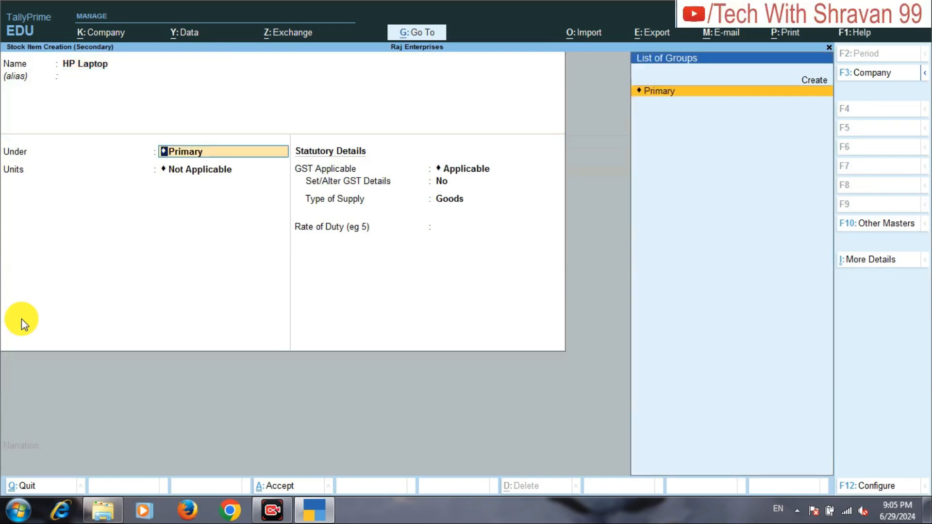
Step: Create a stock group named Laptop under Primary for HP Laptop, with quantities of items added set to Yes
{"action": "key", "text": "Up"}
{"action": "key", "text": "Return"}
{"action": "type", "text": "Laptip"}
{"action": "key", "text": "BackSpace"}
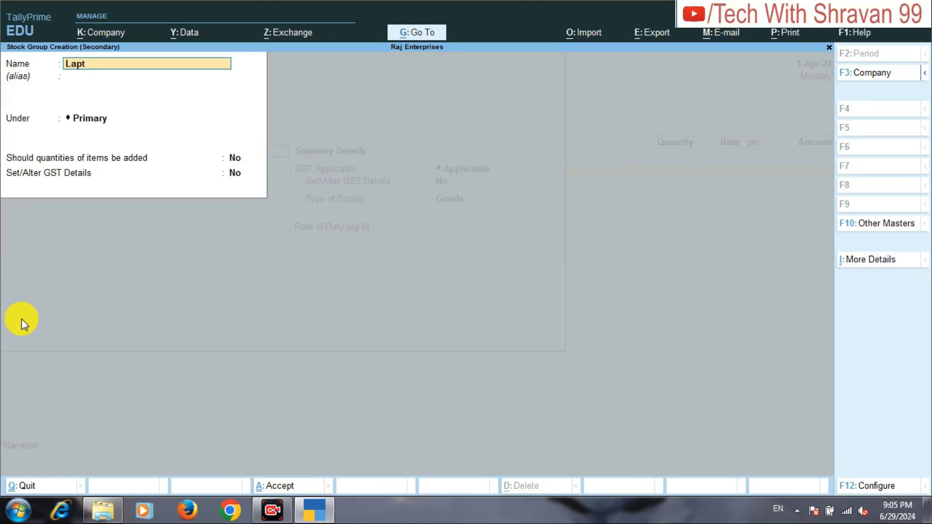
{"action": "type", "text": "op"}
{"action": "key", "text": "Return"}
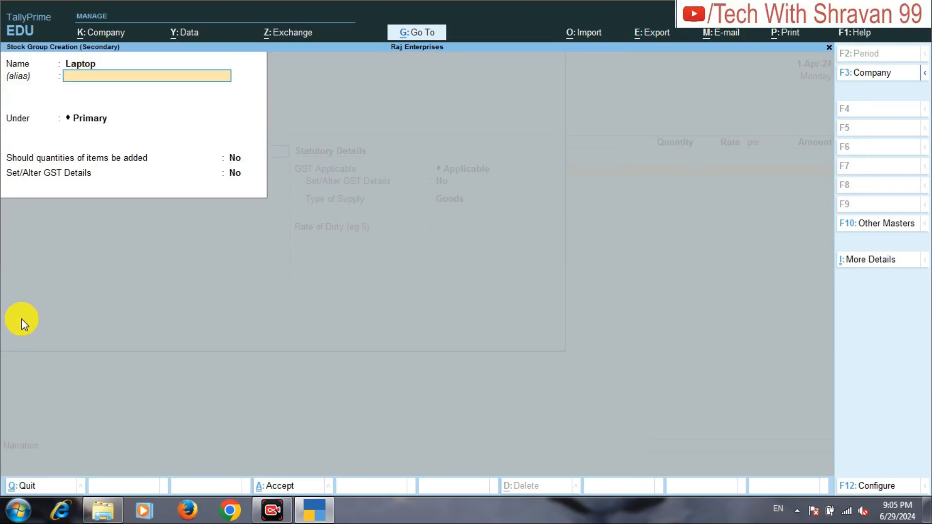
{"action": "key", "text": "Return"}
{"action": "key", "text": "Return"}
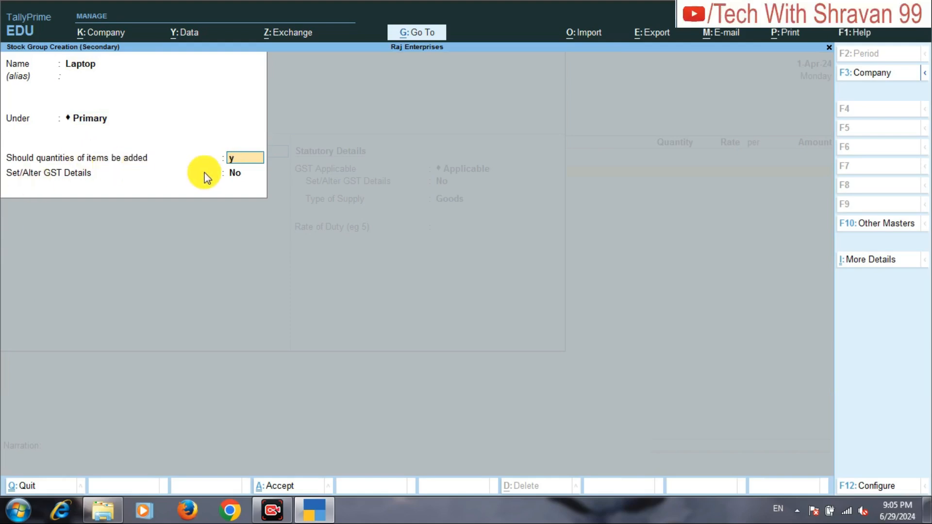
{"action": "key", "text": "y"}
{"action": "key", "text": "ctrl+a"}
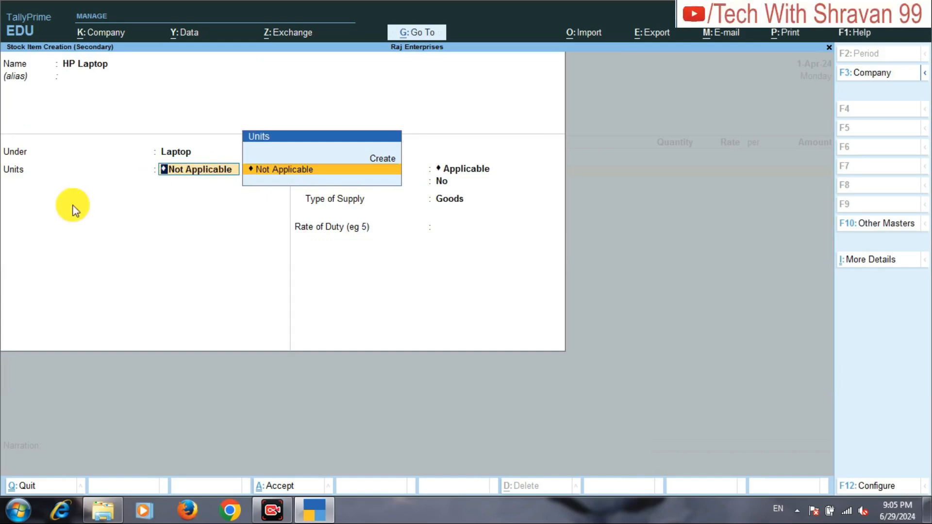
Step: Create a simple unit with the symbol pcs and 0 decimal places for the HP Laptop item
{"action": "key", "text": "Up"}
{"action": "key", "text": "Return"}
{"action": "type", "text": "pcs"}
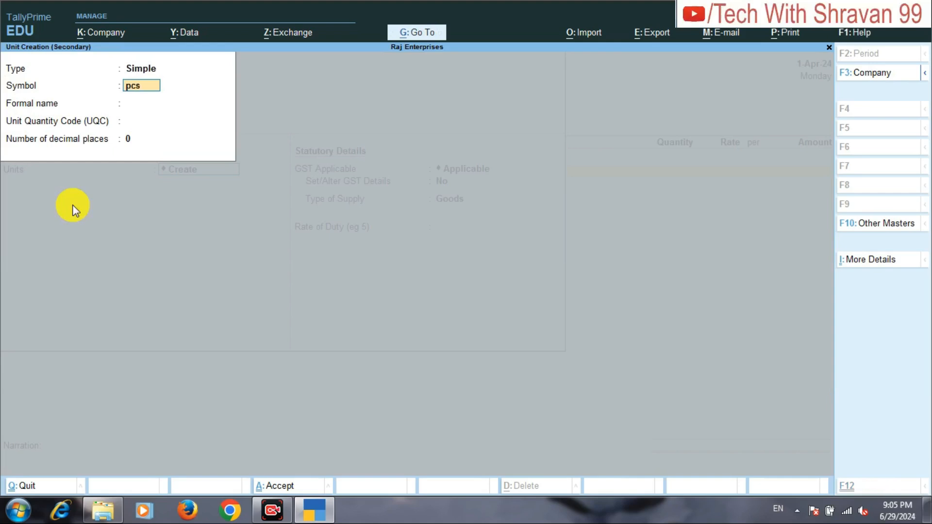
{"action": "key", "text": "ctrl+a"}
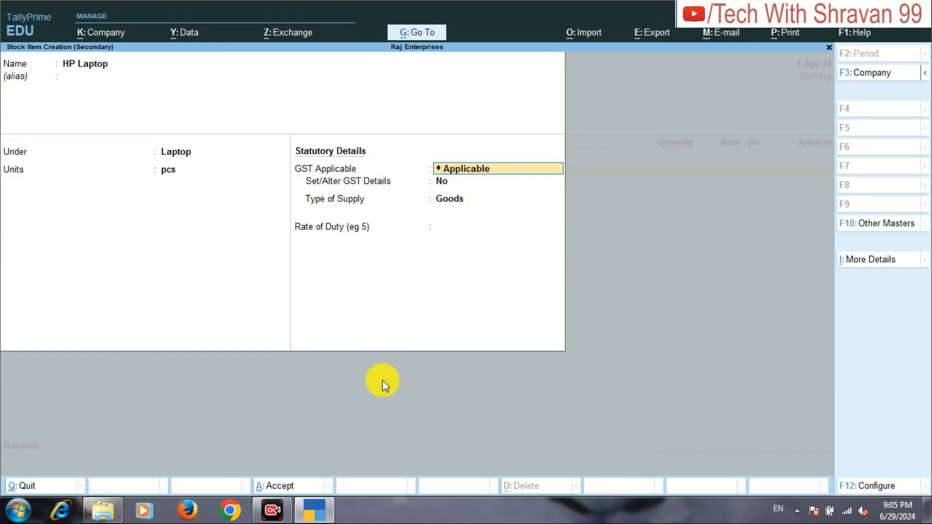
Step: Keep GST applicable for HP Laptop and set its GST details to calculation On Value with taxability Taxable
{"action": "key", "text": "Return"}
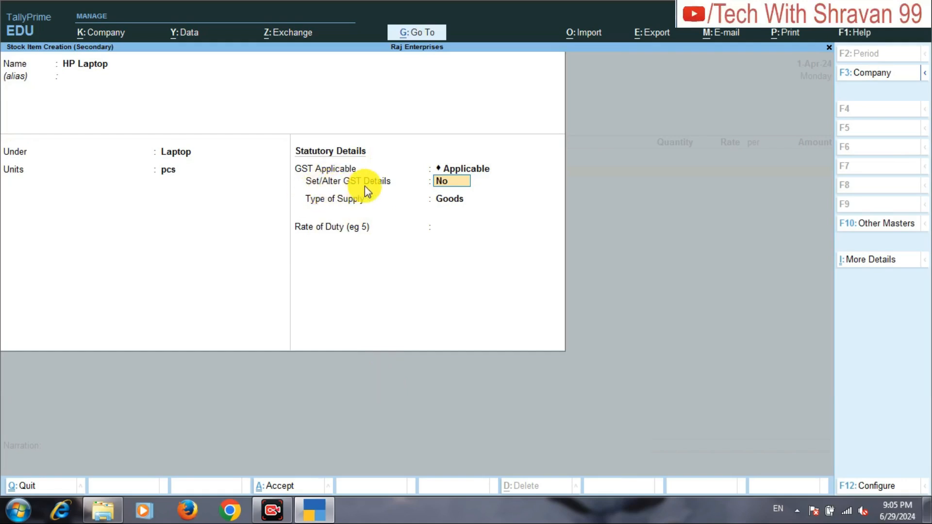
{"action": "type", "text": "y"}
{"action": "key", "text": "Return"}
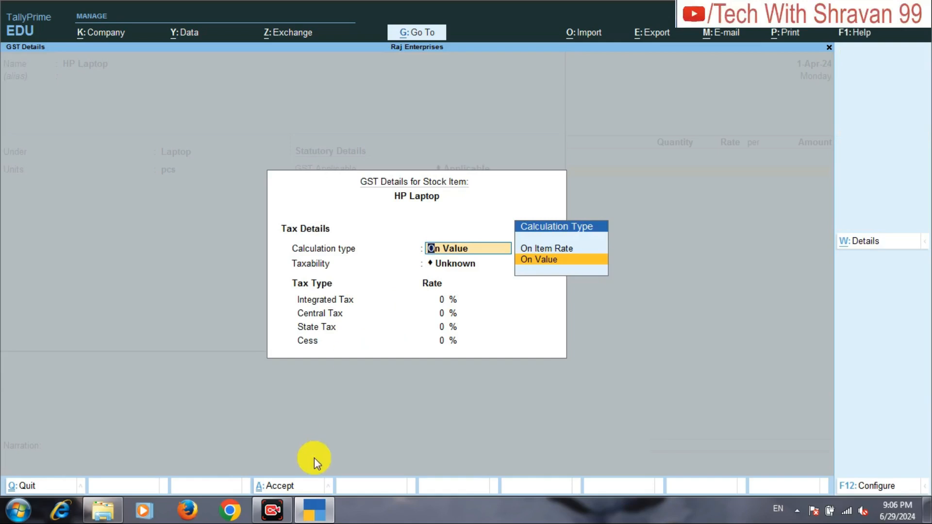
{"action": "key", "text": "Return"}
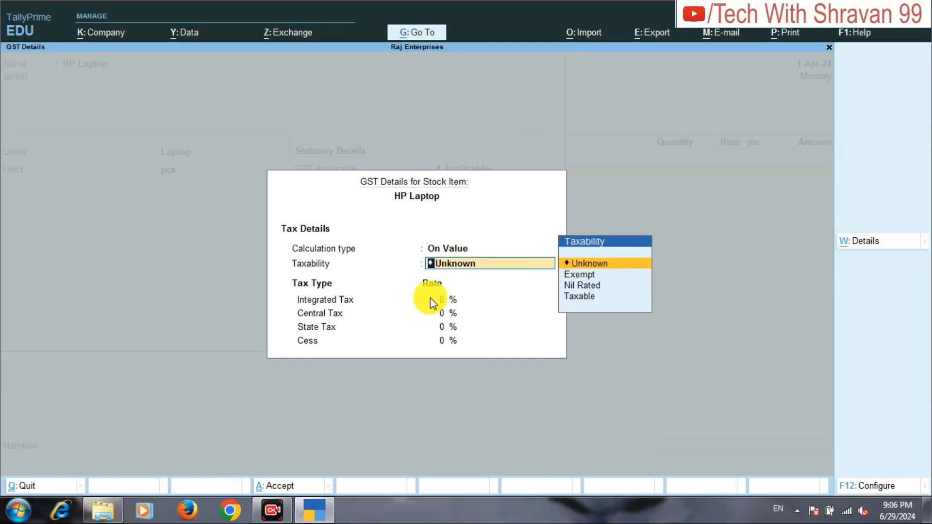
{"action": "key", "text": "Down"}
{"action": "key", "text": "Down"}
{"action": "key", "text": "Down"}
{"action": "key", "text": "Return"}
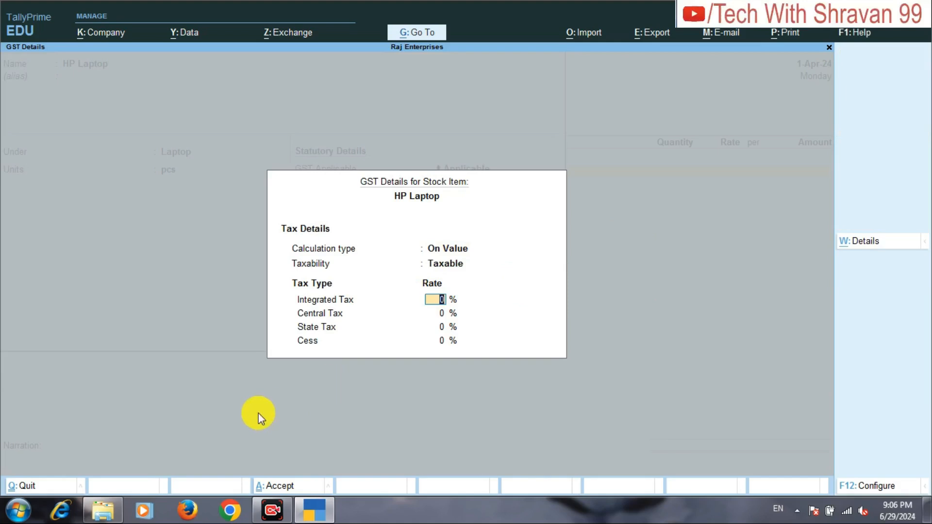
Step: Set HP Laptop's integrated tax rate to 28% and save the item with Goods as its type of supply
{"action": "type", "text": "28"}
{"action": "key", "text": "Return"}
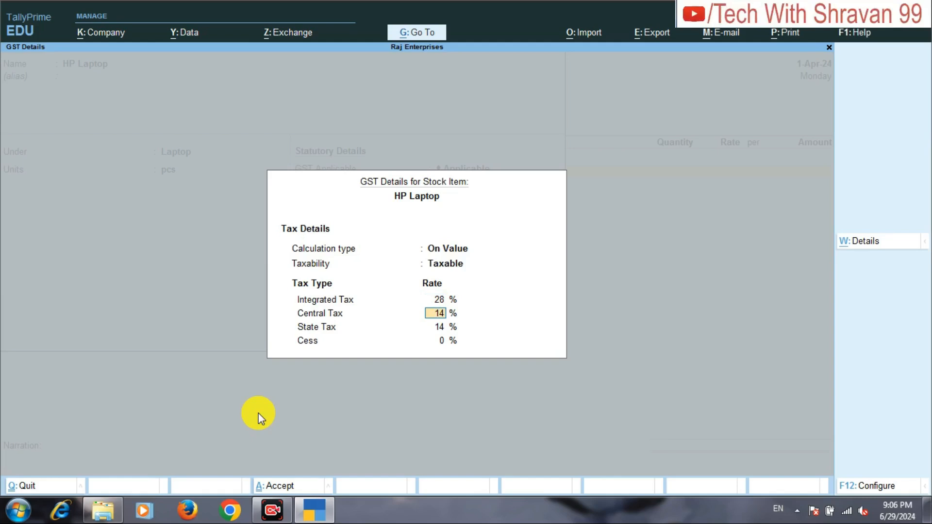
{"action": "key", "text": "ctrl+a"}
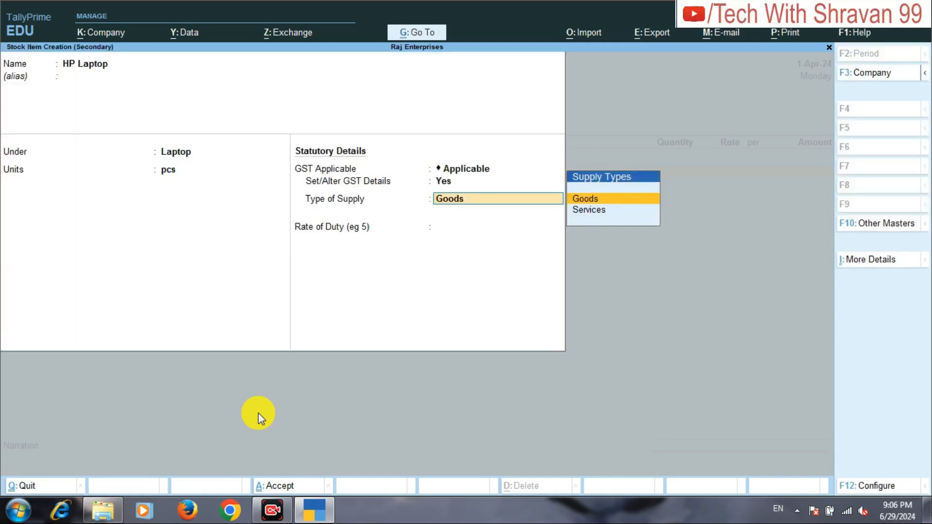
{"action": "key", "text": "Return"}
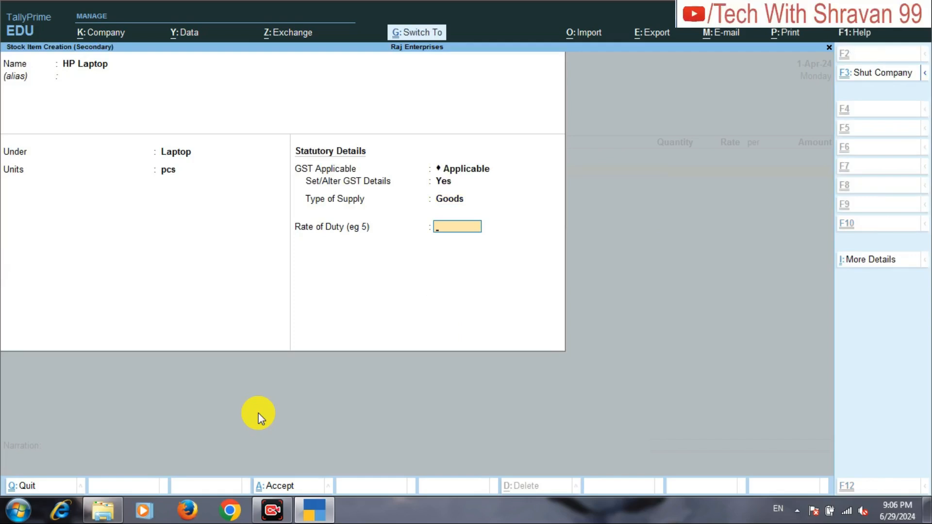
{"action": "key", "text": "ctrl+a"}
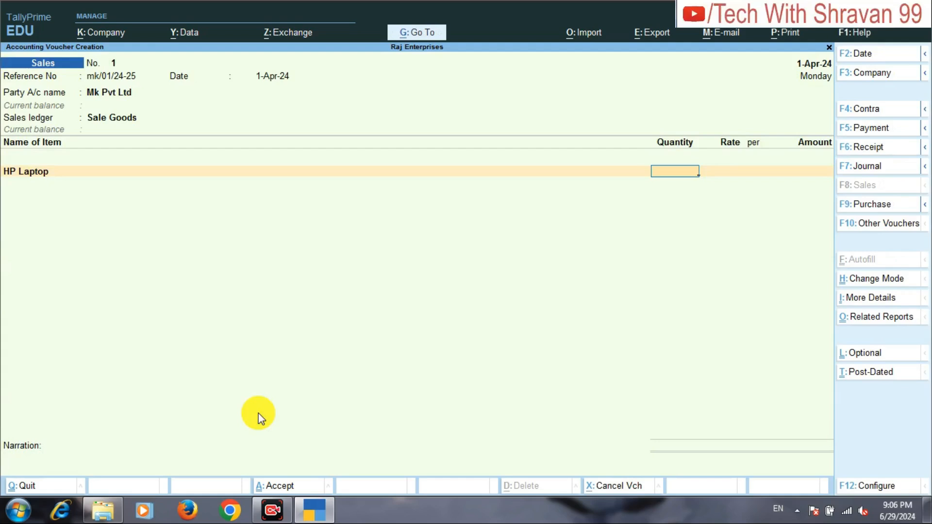
Step: Enter a quantity of 2 pcs at a rate of 45,000 per piece for HP Laptop in the voucher
{"action": "type", "text": "2"}
{"action": "key", "text": "Return"}
{"action": "key", "text": "Return"}
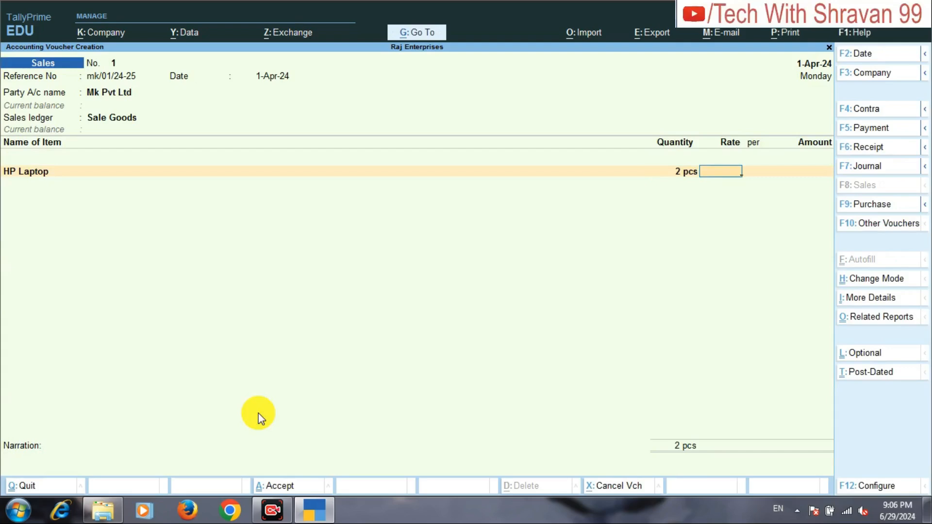
{"action": "type", "text": "45"}
{"action": "type", "text": "000"}
{"action": "key", "text": "Return"}
{"action": "key", "text": "Return"}
{"action": "key", "text": "Return"}
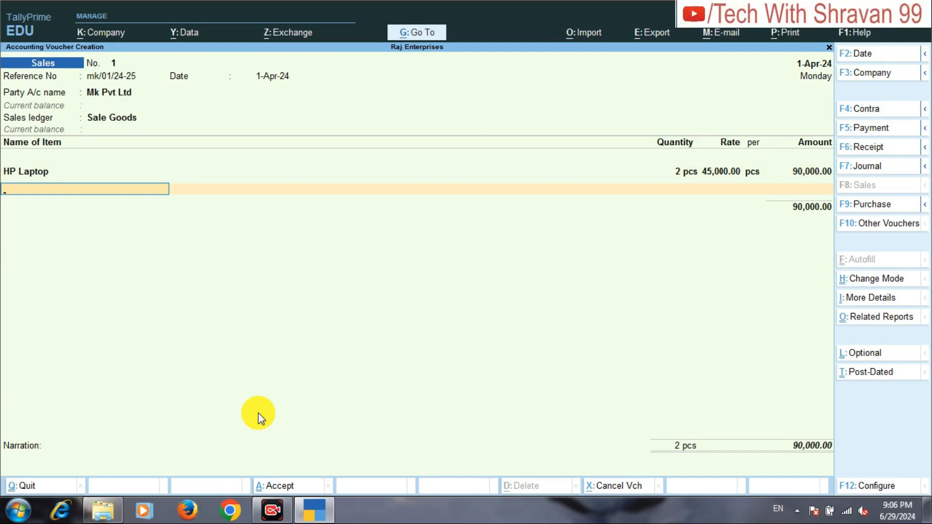
Step: Start a stock item named Mouse and create a Mouse stock group under Primary for it, with quantities of items added
{"action": "key", "text": "alt+c"}
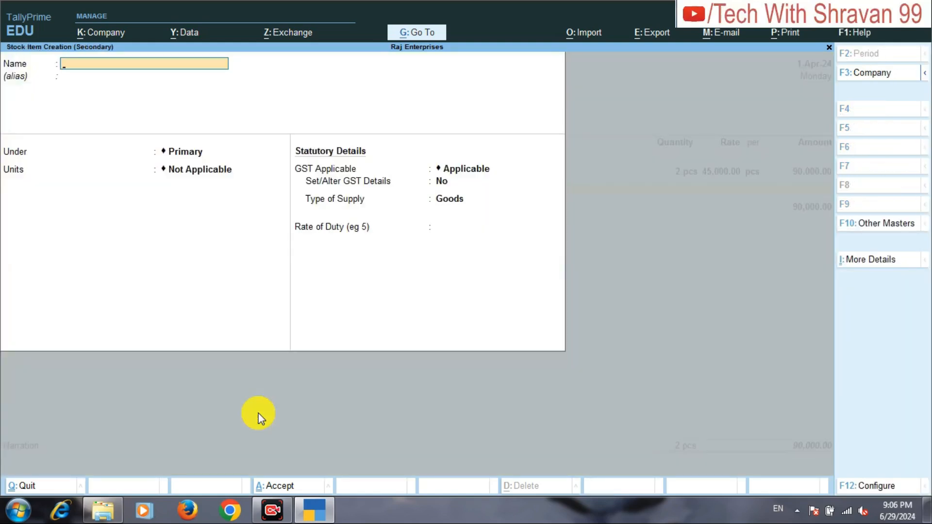
{"action": "type", "text": "Mouse"}
{"action": "key", "text": "Return"}
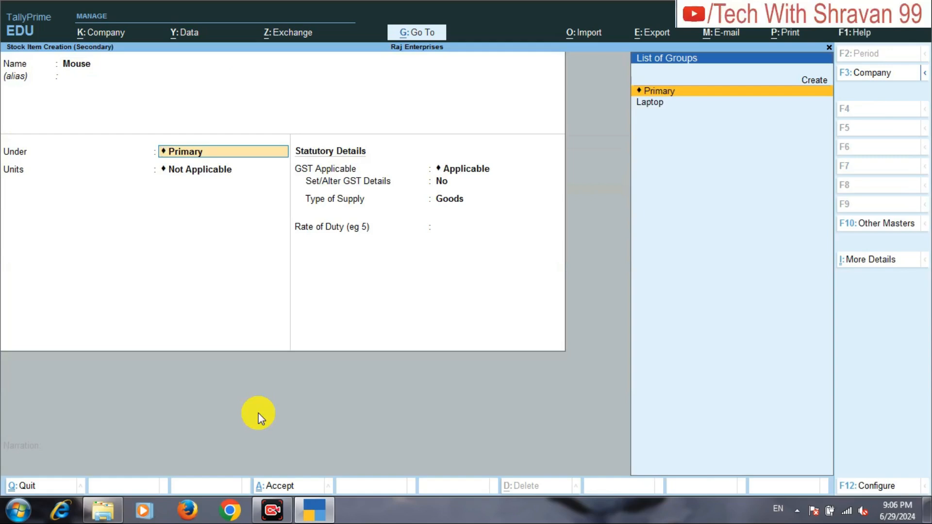
{"action": "key", "text": "Up"}
{"action": "key", "text": "Return"}
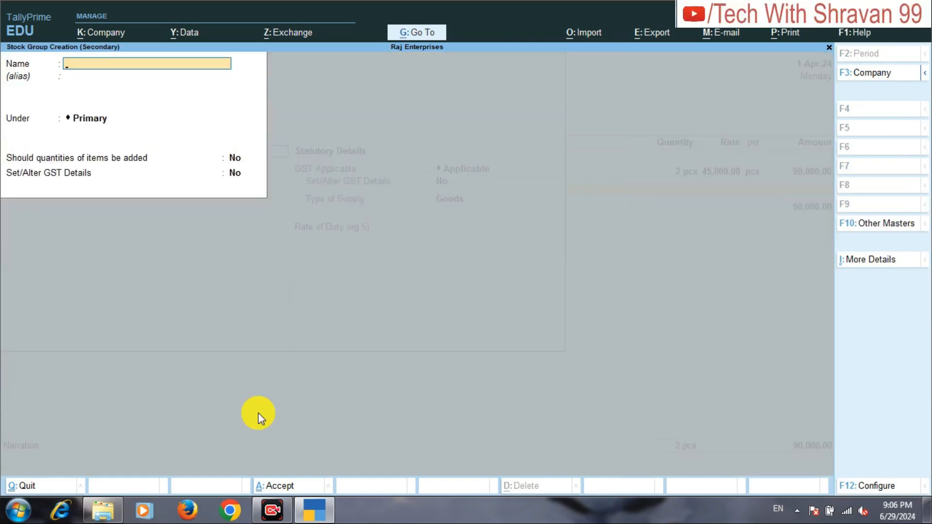
{"action": "type", "text": "Mouse"}
{"action": "key", "text": "Return"}
{"action": "key", "text": "Return"}
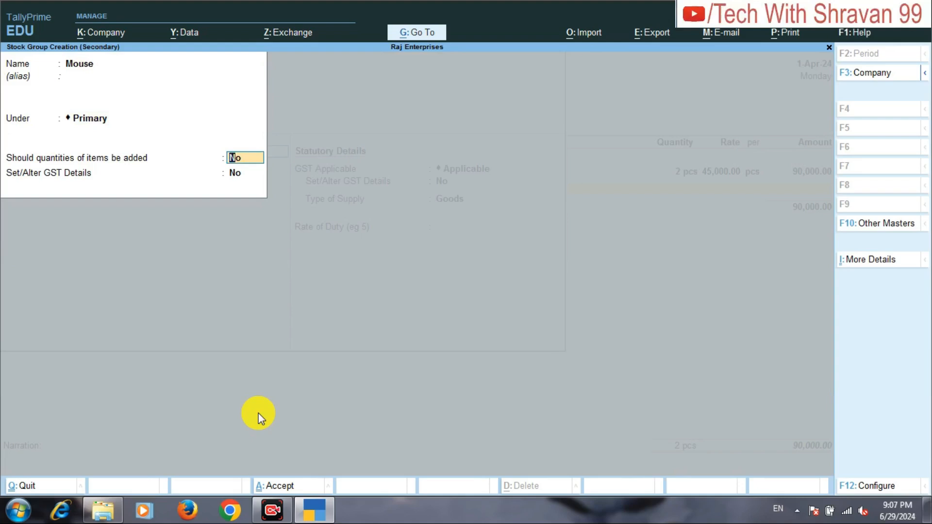
{"action": "key", "text": "y"}
{"action": "key", "text": "ctrl+a"}
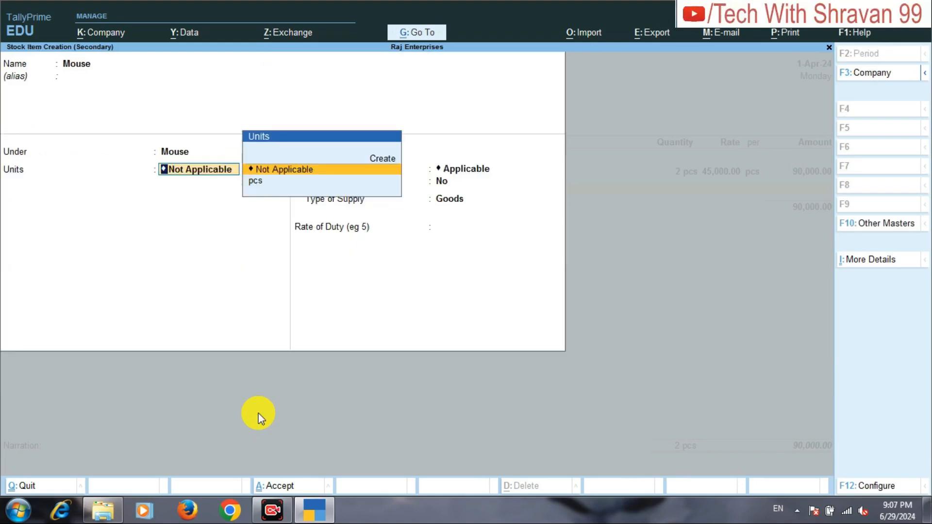
Step: Set the Mouse item's unit to pcs and its GST details to calculation On Value with taxability Taxable
{"action": "key", "text": "Down"}
{"action": "key", "text": "Return"}
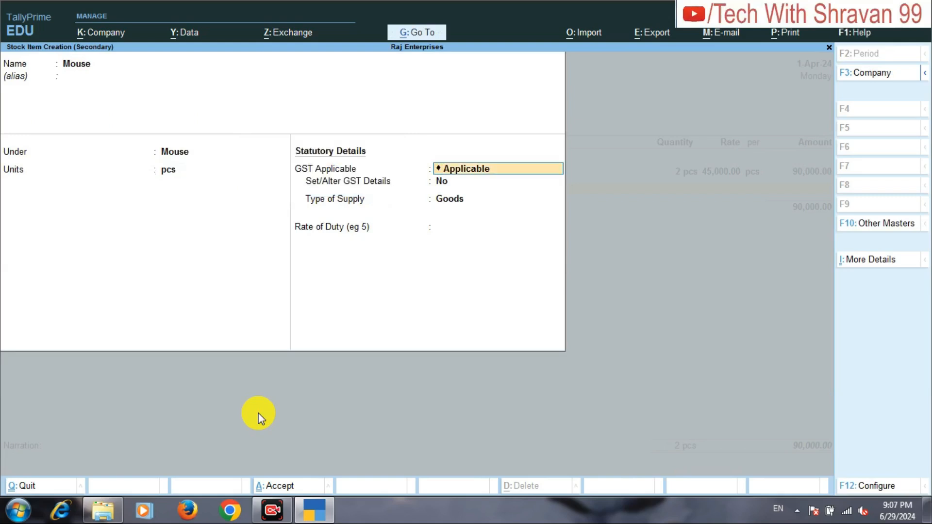
{"action": "key", "text": "Return"}
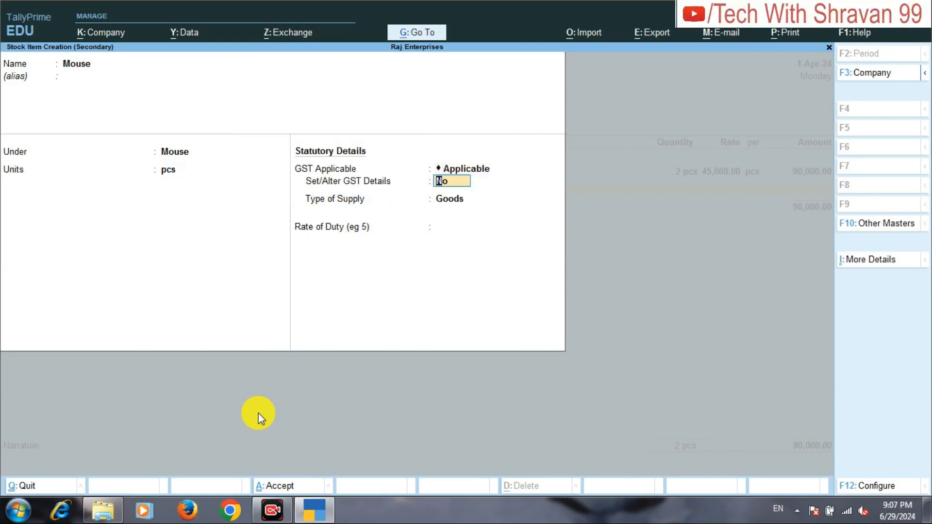
{"action": "type", "text": "y"}
{"action": "key", "text": "Return"}
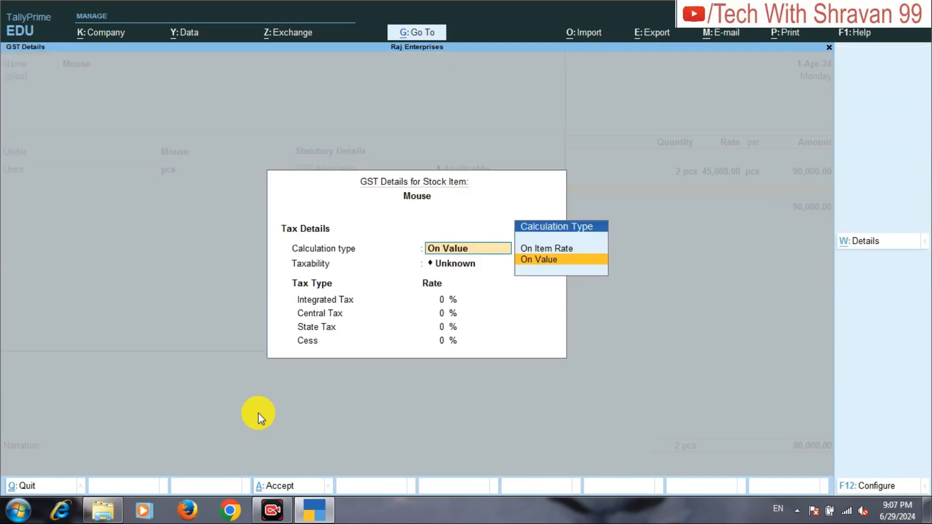
{"action": "key", "text": "Return"}
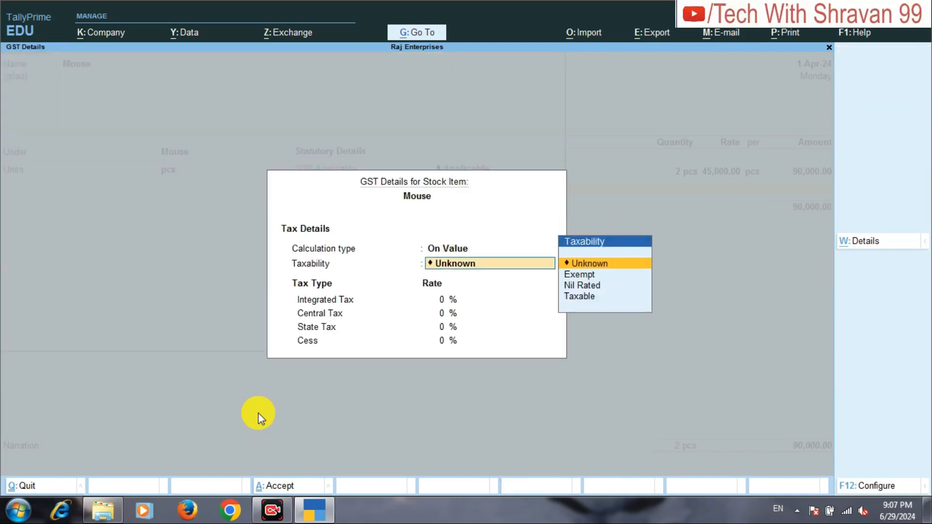
{"action": "key", "text": "Down"}
{"action": "key", "text": "Down"}
{"action": "key", "text": "Down"}
{"action": "key", "text": "Return"}
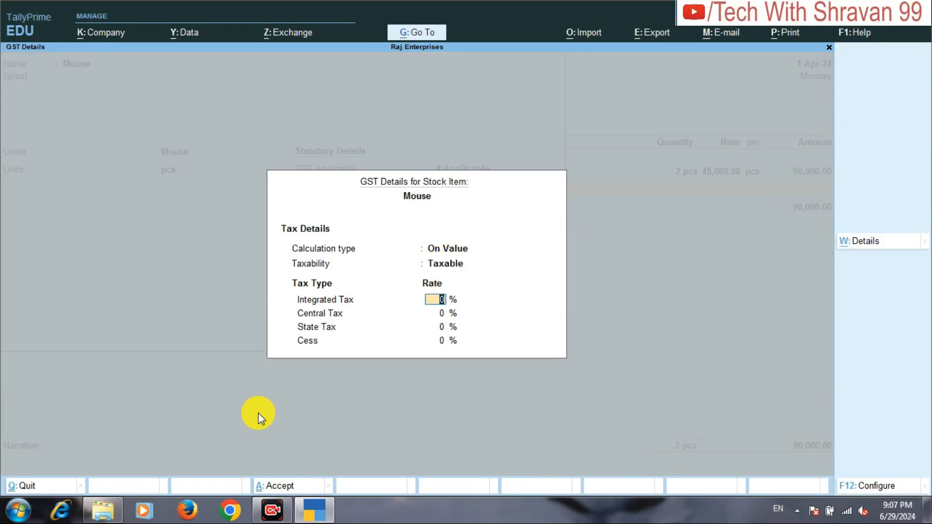
Step: Set the Mouse item's integrated tax rate to 12% and save it with Goods as its type of supply
{"action": "type", "text": "12"}
{"action": "key", "text": "Return"}
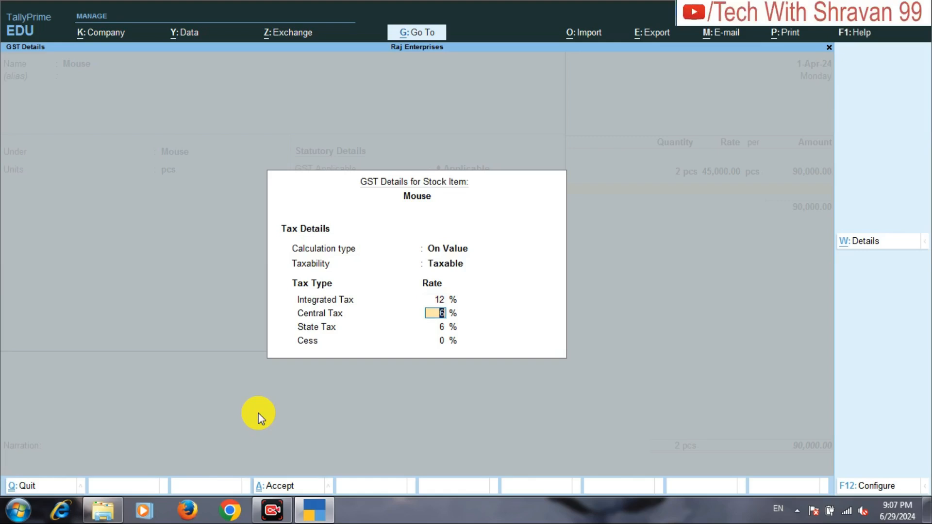
{"action": "key", "text": "Return"}
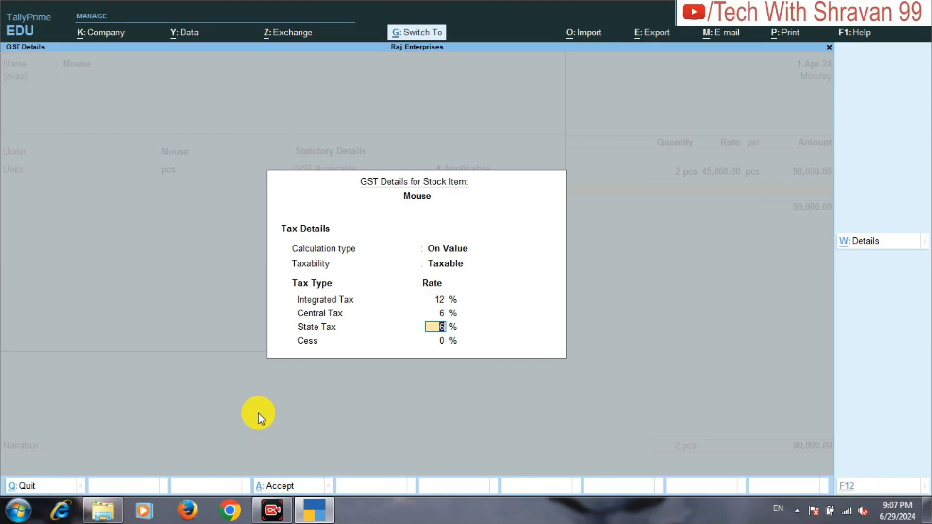
{"action": "key", "text": "ctrl+a"}
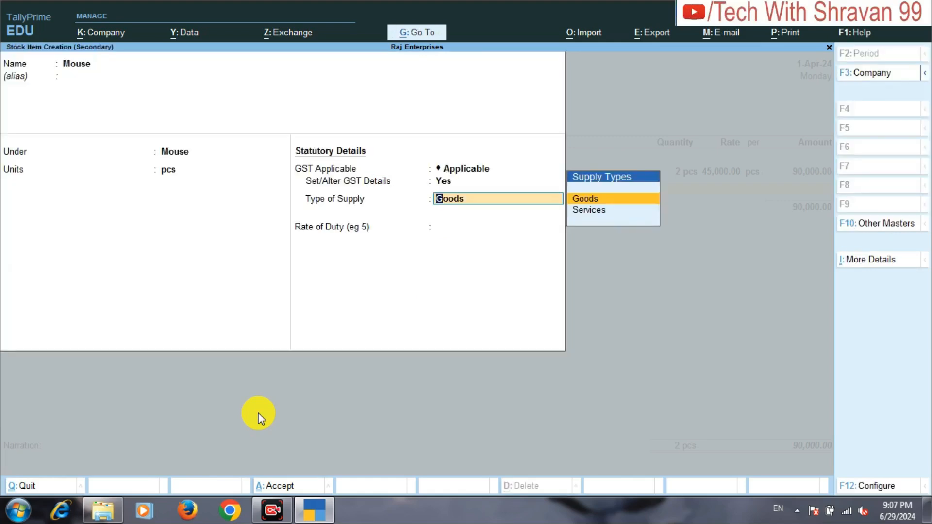
{"action": "key", "text": "Return"}
{"action": "key", "text": "ctrl+a"}
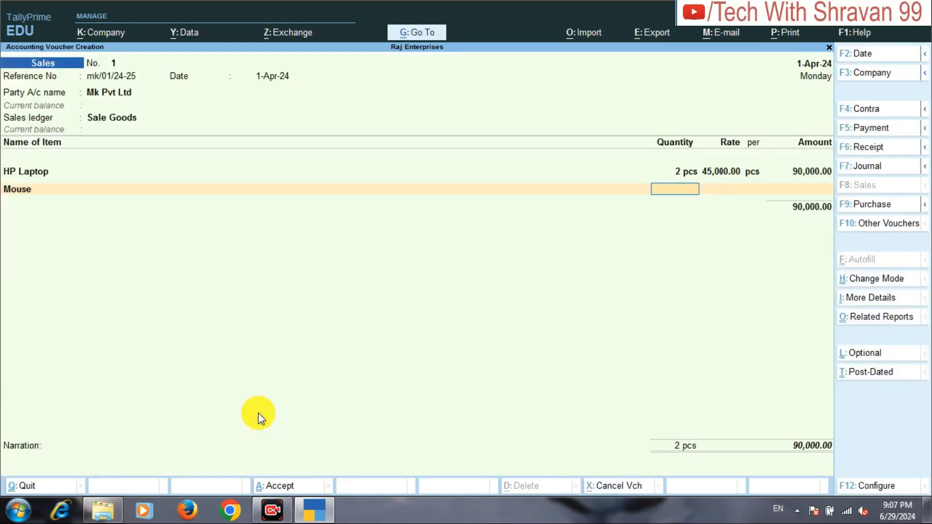
Step: Enter a quantity of 2 pcs at a rate of 350 per piece for Mouse in the voucher
{"action": "type", "text": "2"}
{"action": "key", "text": "Return"}
{"action": "key", "text": "Return"}
{"action": "type", "text": "350"}
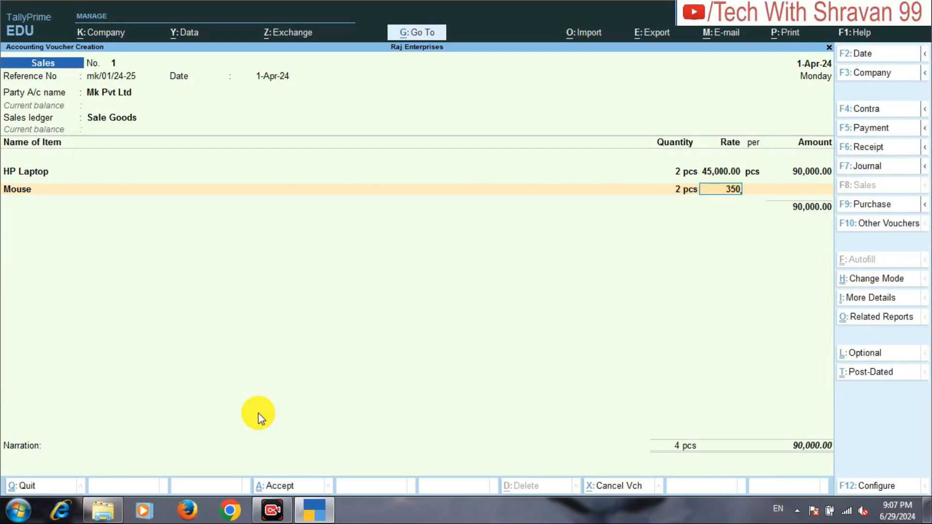
{"action": "key", "text": "Return"}
{"action": "key", "text": "Return"}
{"action": "key", "text": "Return"}
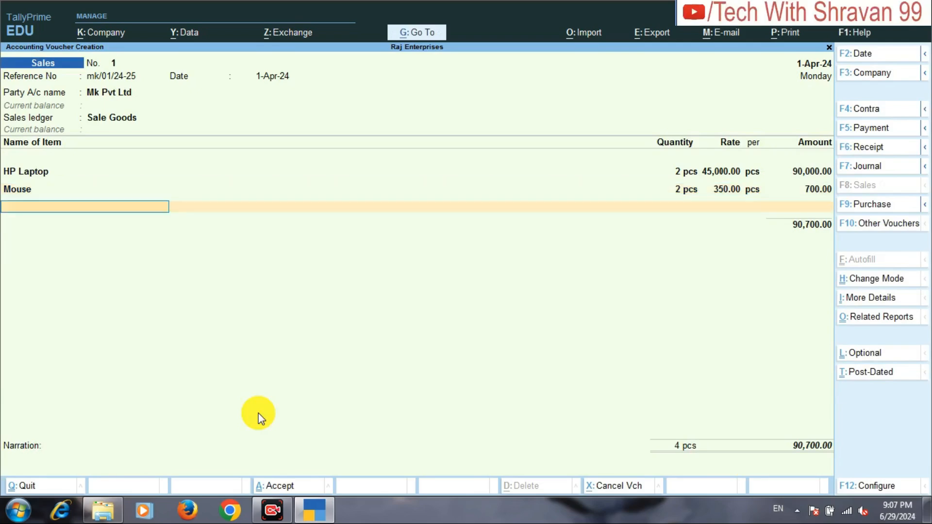
Step: Start a stock item named Intel Keyboard and create a Keyboard stock group under Primary for it, with quantities of items added
{"action": "key", "text": "alt+c"}
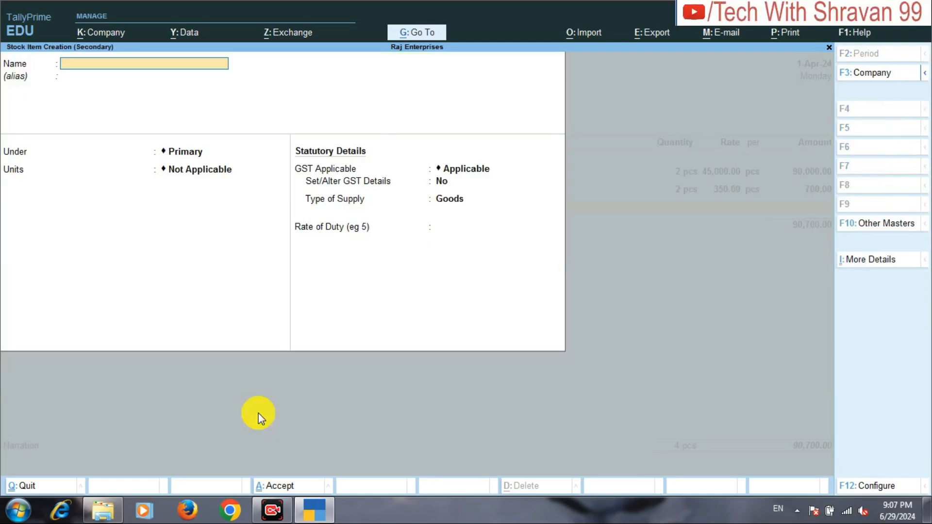
{"action": "type", "text": "Intel Keyboard"}
{"action": "key", "text": "Return"}
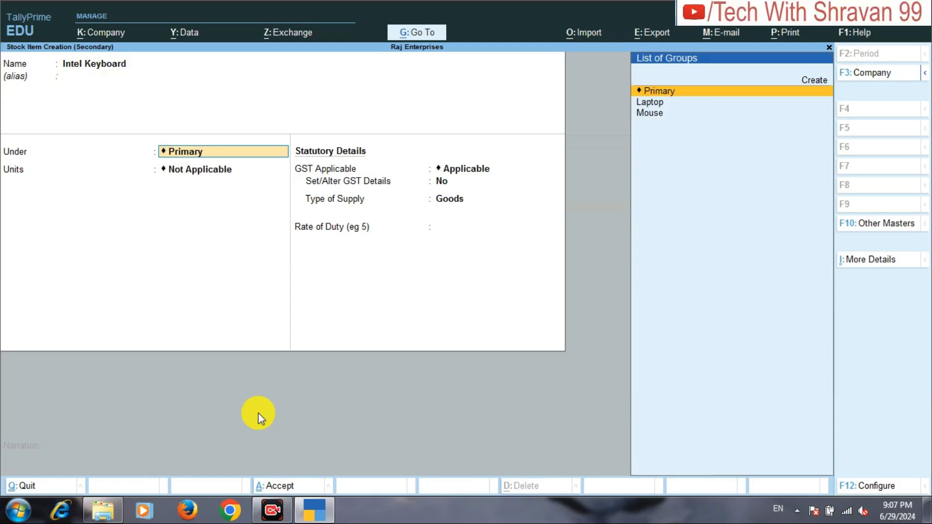
{"action": "key", "text": "alt+c"}
{"action": "type", "text": "Keyboard"}
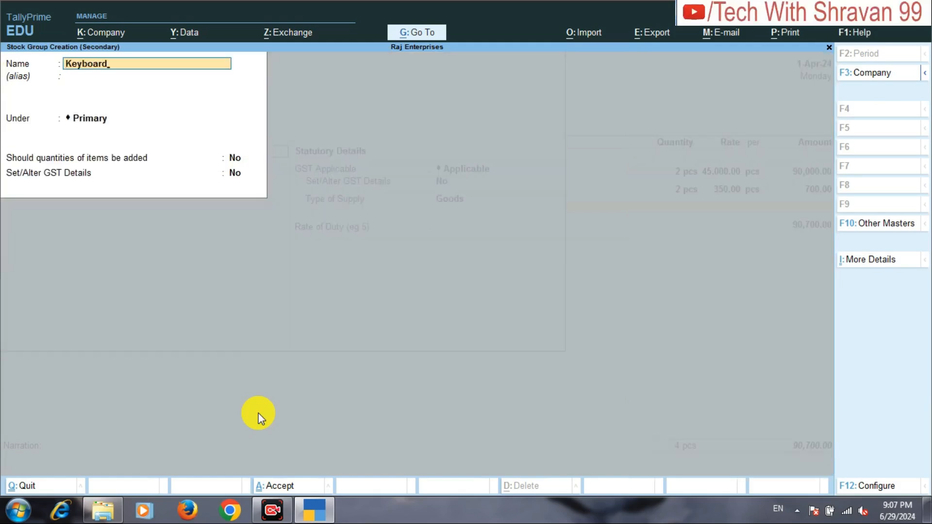
{"action": "key", "text": "Return"}
{"action": "key", "text": "Return"}
{"action": "key", "text": "Return"}
{"action": "type", "text": "y"}
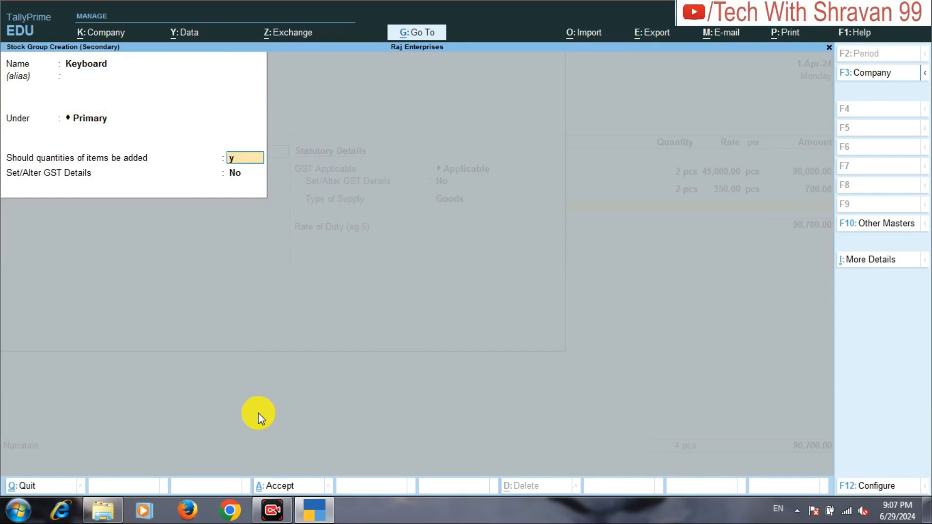
{"action": "key", "text": "Return"}
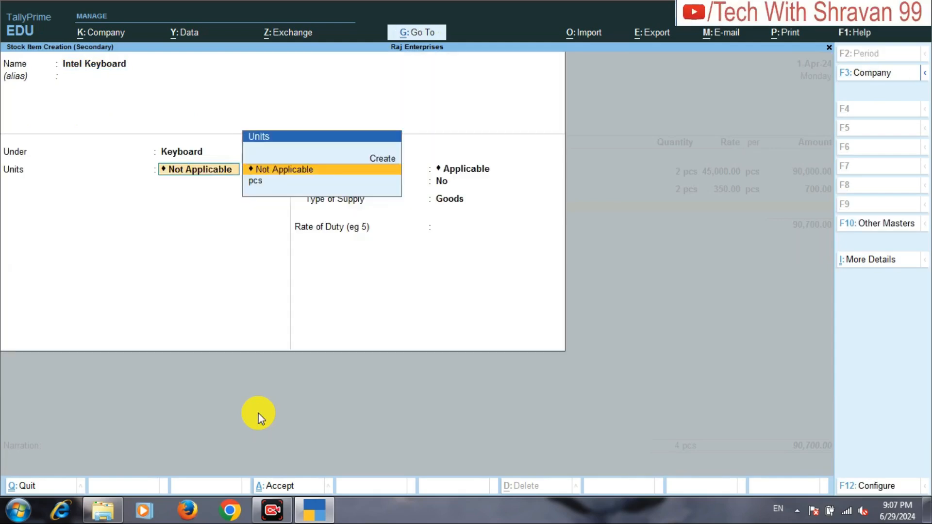
Step: Set the Intel Keyboard item's unit to pcs and its GST details to calculation On Value with taxability Taxable
{"action": "key", "text": "Down"}
{"action": "key", "text": "Return"}
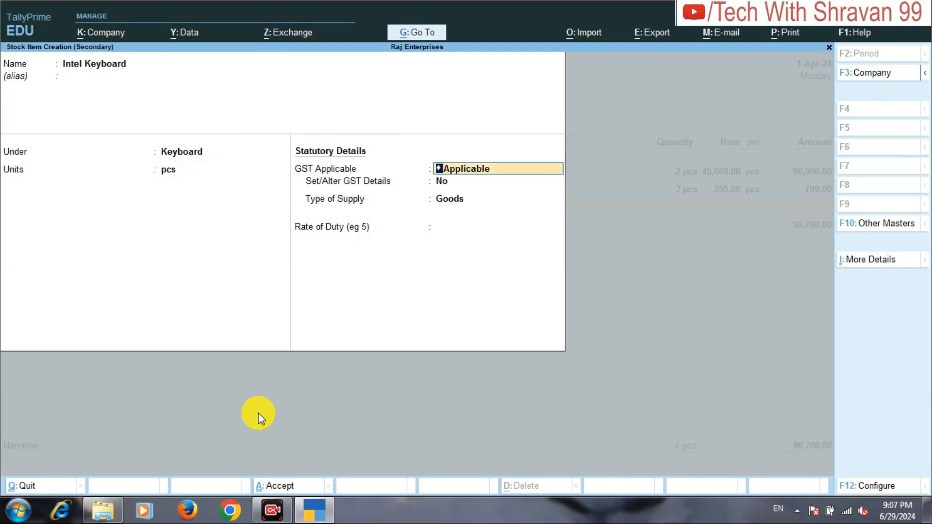
{"action": "key", "text": "Return"}
{"action": "type", "text": "y"}
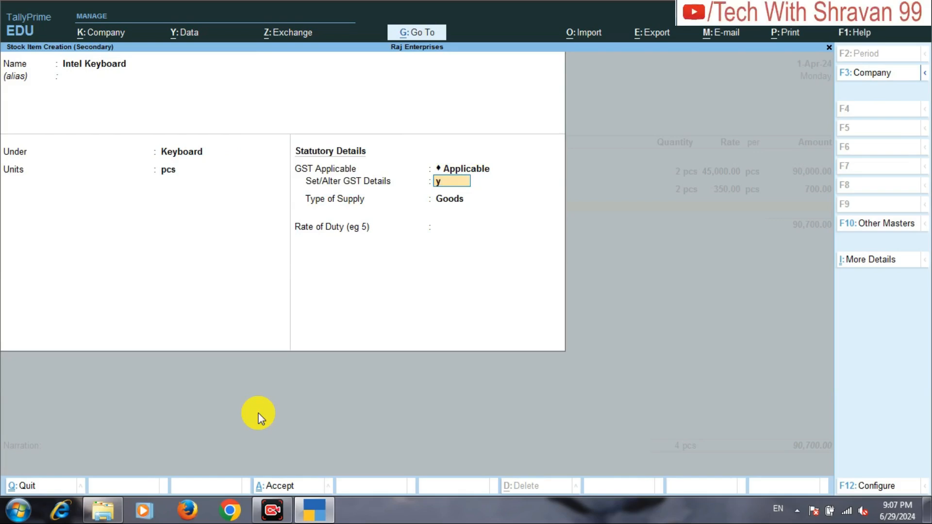
{"action": "key", "text": "Return"}
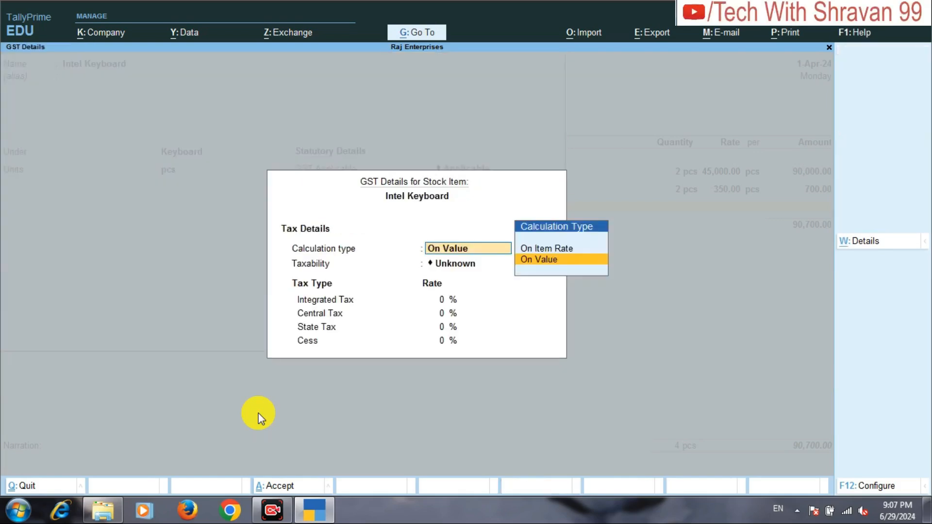
{"action": "key", "text": "Return"}
{"action": "key", "text": "Down"}
{"action": "key", "text": "Down"}
{"action": "key", "text": "Down"}
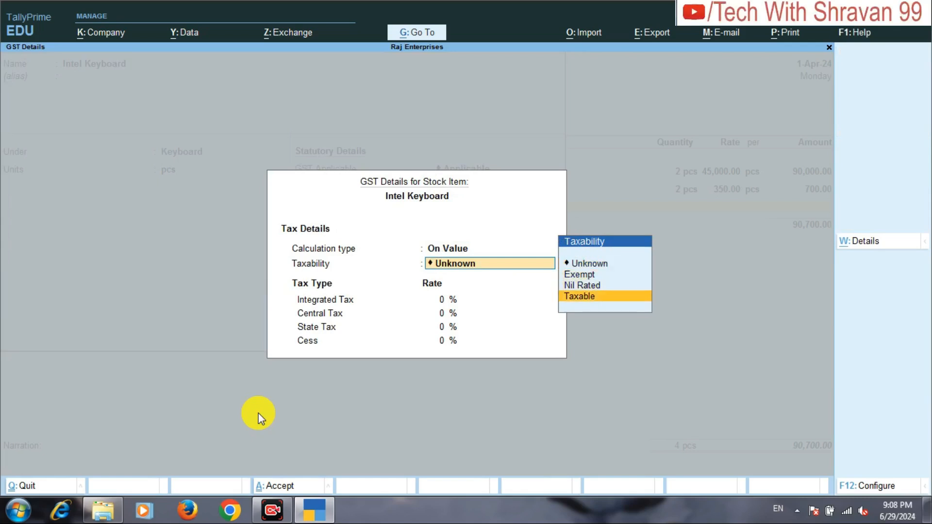
{"action": "key", "text": "Return"}
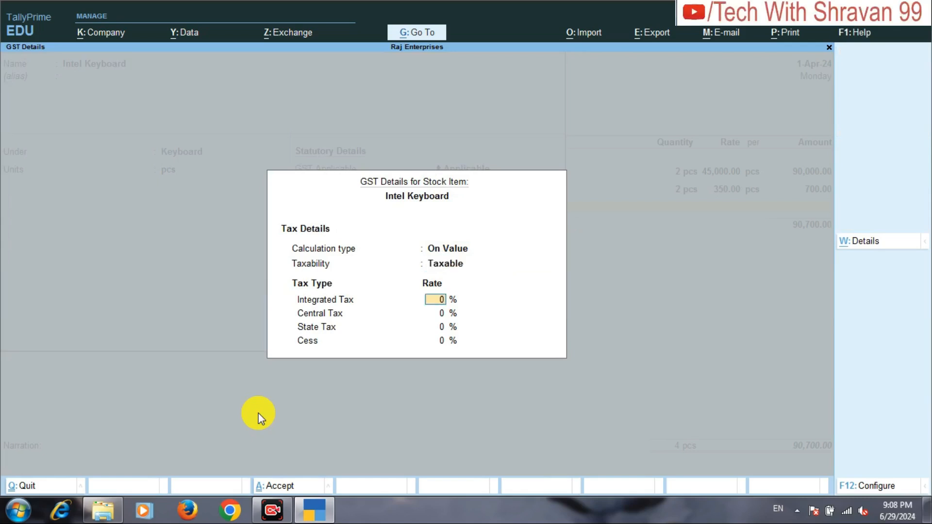
Step: Set the Intel Keyboard item's integrated tax rate to 18% and save it with supply type Goods and a rate of duty of 0
{"action": "type", "text": "18"}
{"action": "key", "text": "Return"}
{"action": "key", "text": "Return"}
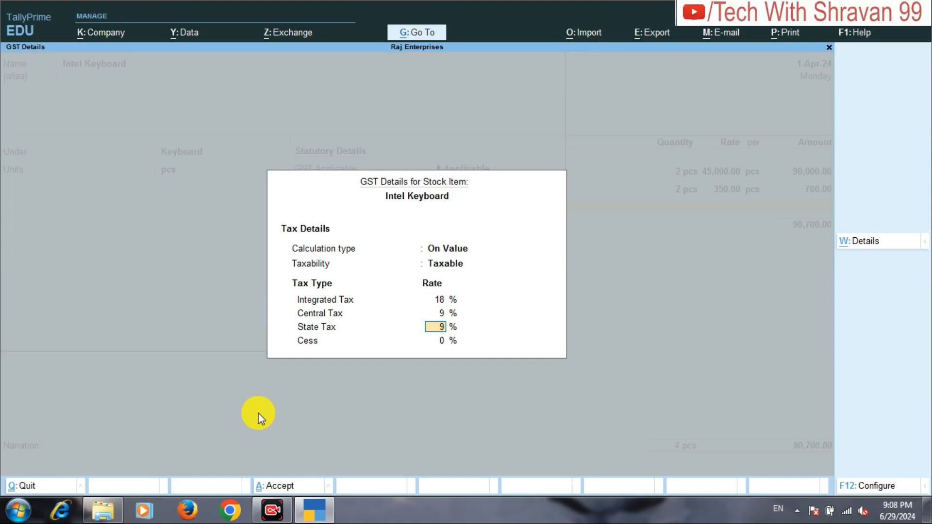
{"action": "key", "text": "Return"}
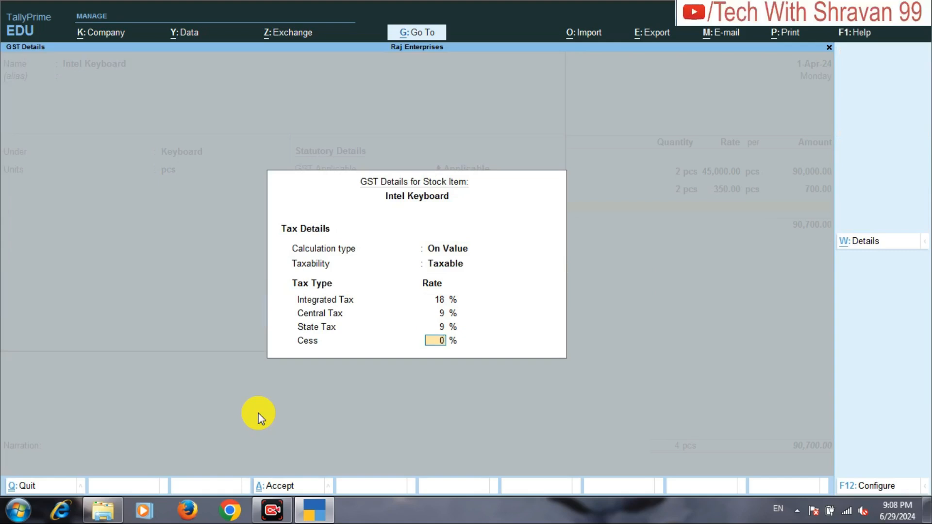
{"action": "key", "text": "Return"}
{"action": "key", "text": "Return"}
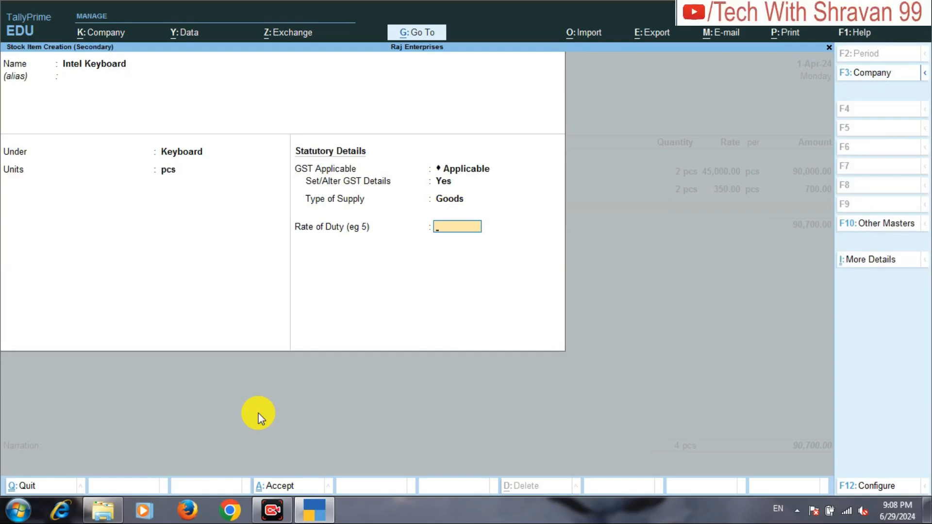
{"action": "type", "text": "0"}
{"action": "key", "text": "Return"}
{"action": "key", "text": "Return"}
Step: Enter a quantity of 2 pcs at a rate of 450 per piece for Intel Keyboard and end the voucher's item list
{"action": "type", "text": "2"}
{"action": "key", "text": "Return"}
{"action": "key", "text": "Return"}
{"action": "type", "text": "450"}
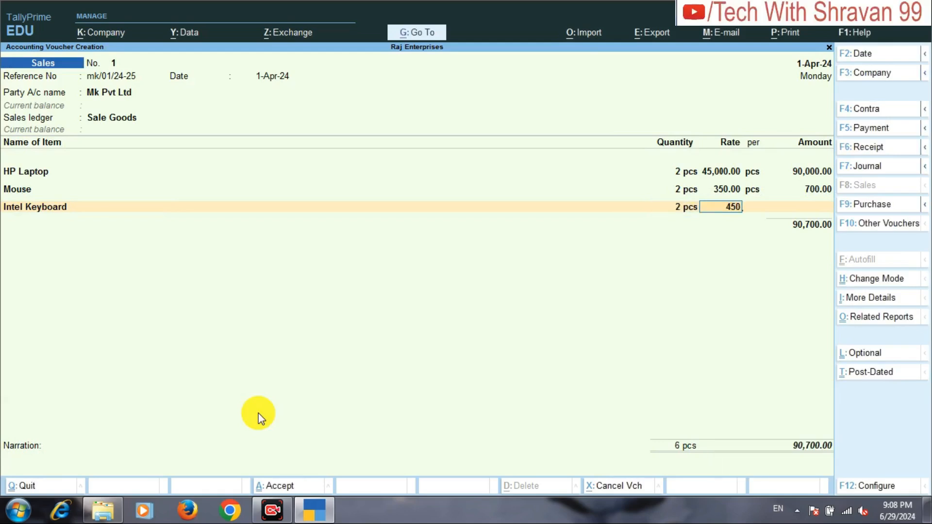
{"action": "key", "text": "Return"}
{"action": "key", "text": "Return"}
{"action": "key", "text": "Return"}
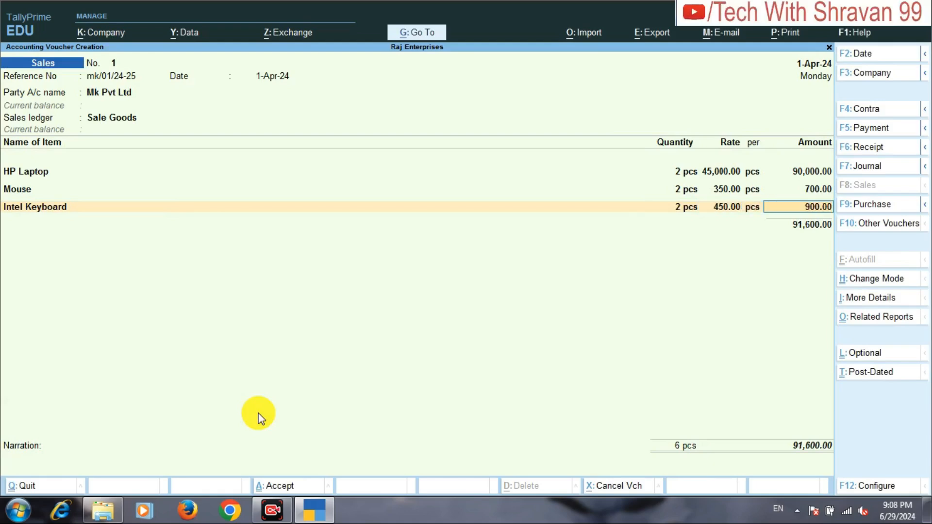
{"action": "key", "text": "Return"}
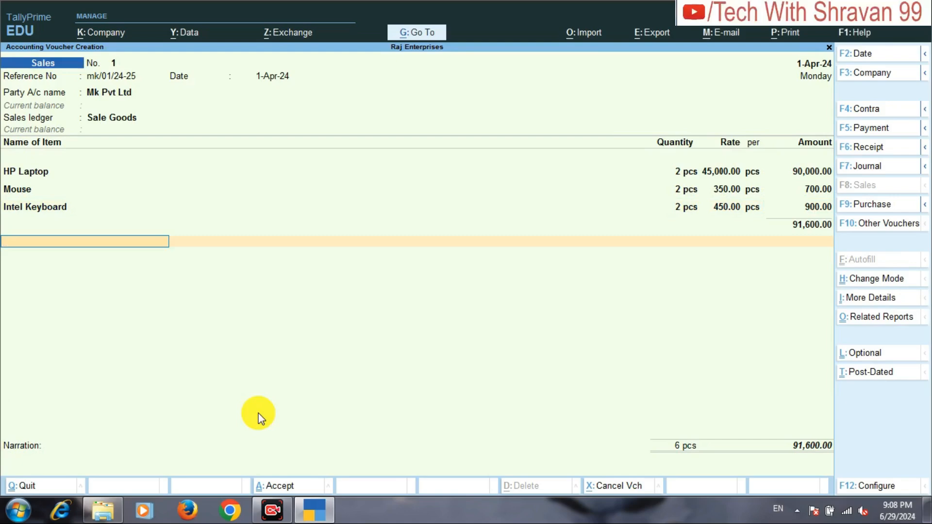
Step: Start a new ledger named Cgst under the Duties & Taxes group from the voucher's ledger line
{"action": "key", "text": "space"}
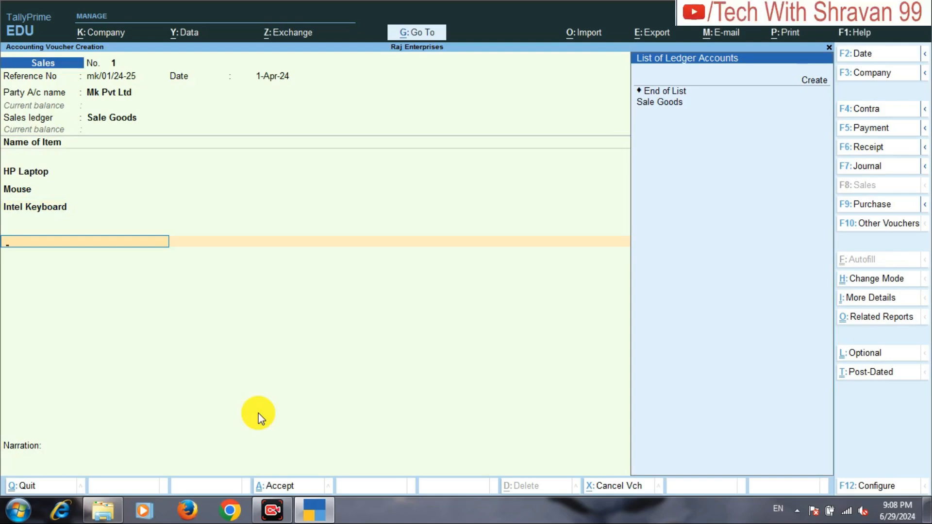
{"action": "key", "text": "Down"}
{"action": "key", "text": "Up"}
{"action": "key", "text": "Return"}
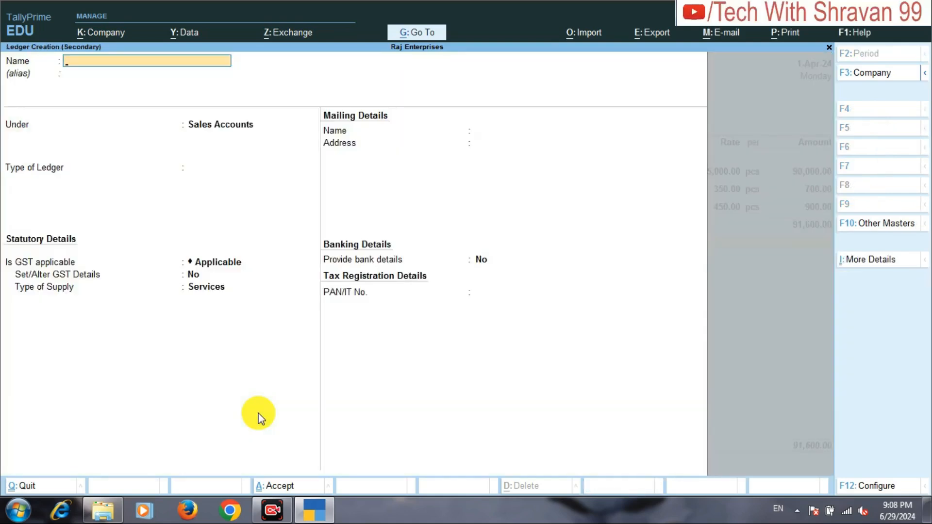
{"action": "type", "text": "Cgs"}
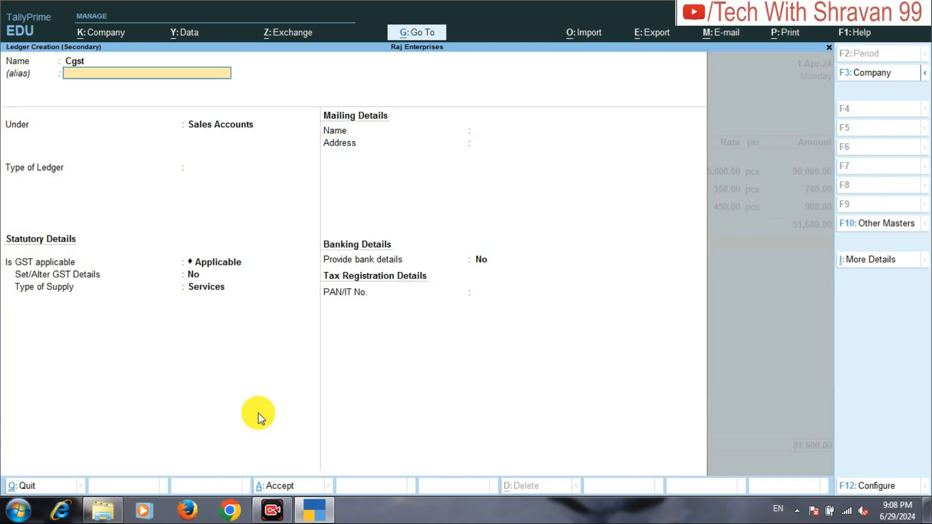
{"action": "type", "text": "t"}
{"action": "key", "text": "Return"}
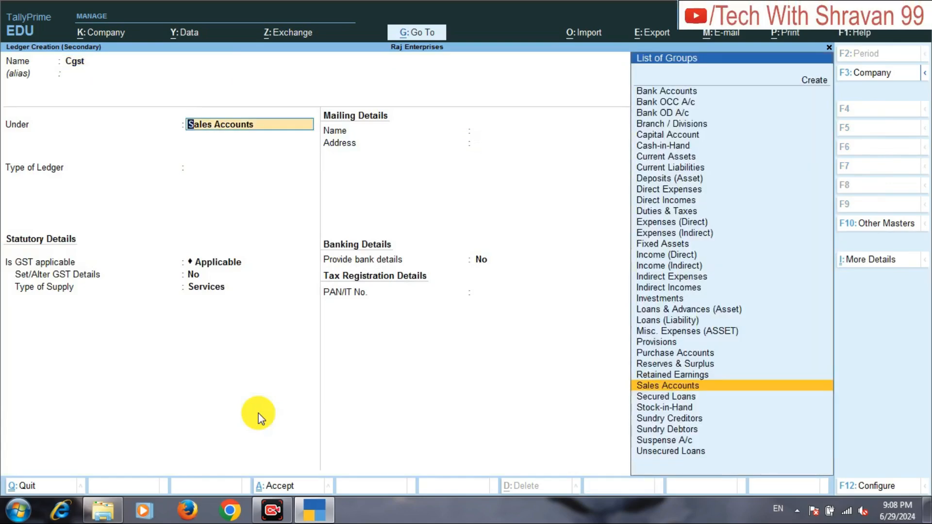
{"action": "type", "text": "Du"}
{"action": "key", "text": "Return"}
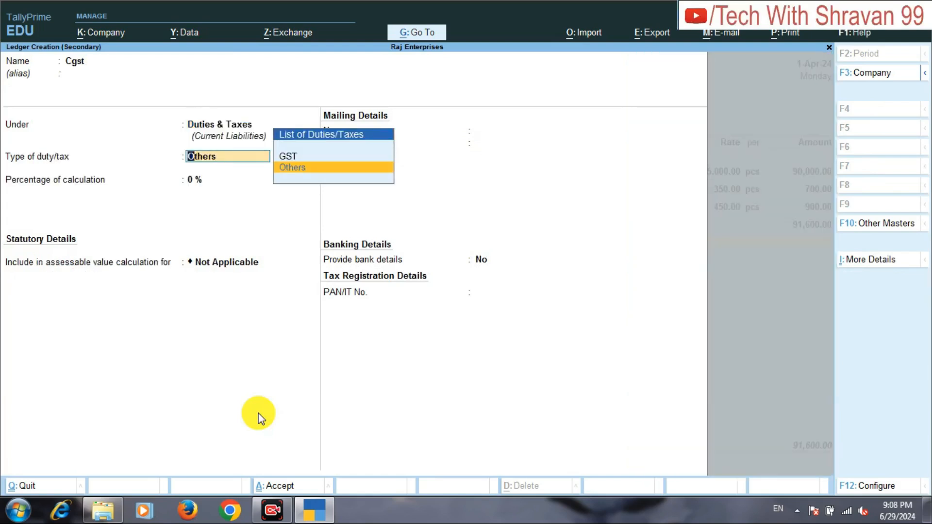
Step: Set the Cgst ledger's duty type to GST with tax type Central Tax, save it and accept its amount in the voucher
{"action": "key", "text": "Up"}
{"action": "key", "text": "Return"}
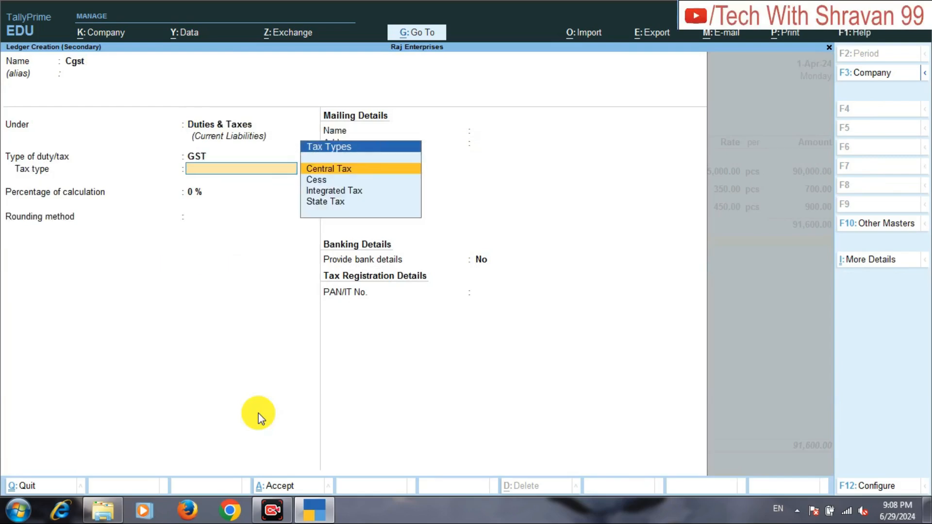
{"action": "key", "text": "Return"}
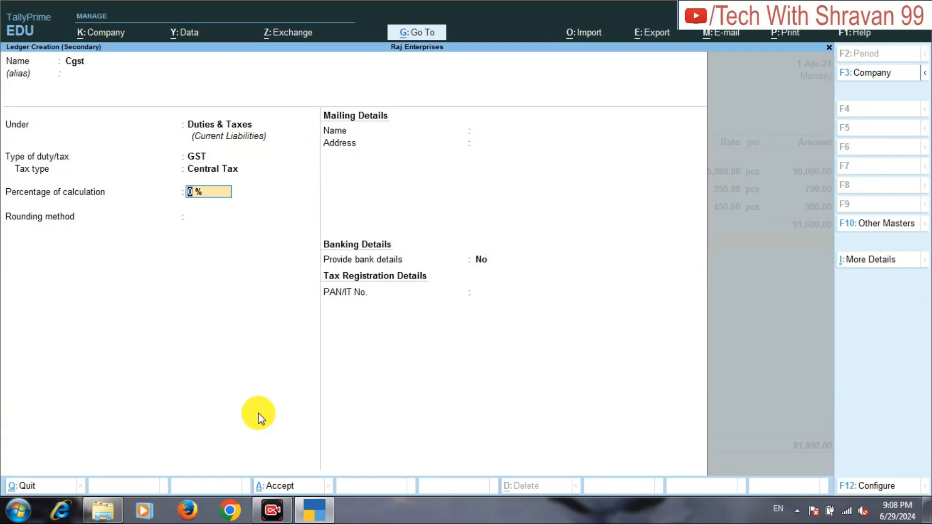
{"action": "key", "text": "ctrl+a"}
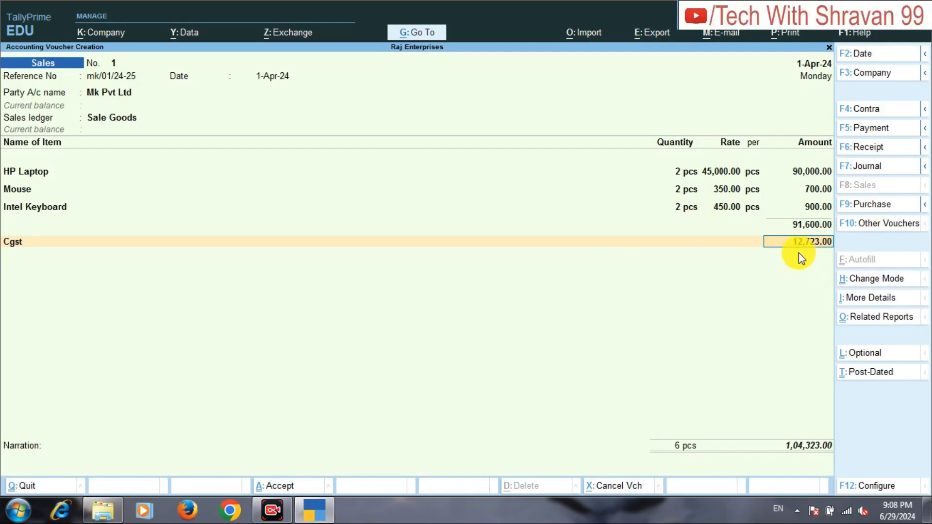
{"action": "key", "text": "Return"}
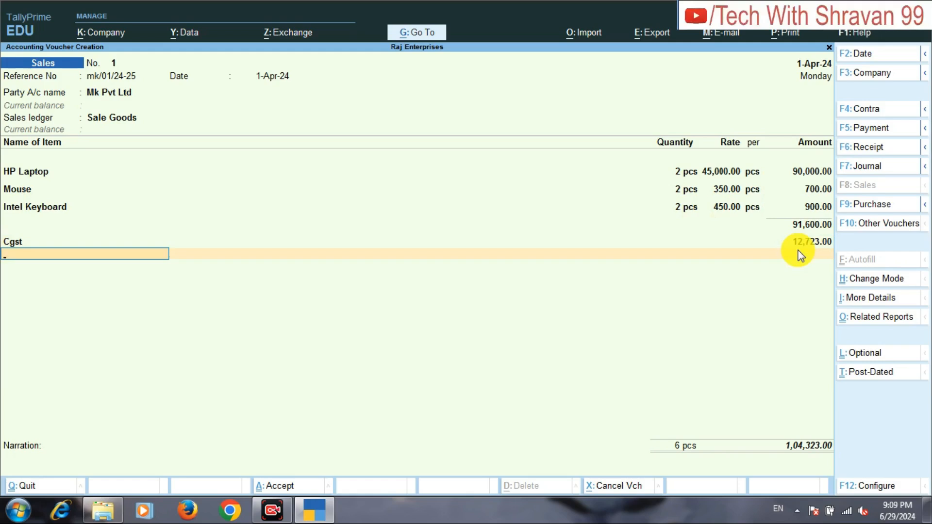
Step: Start a new ledger named Sgst under Duties & Taxes for the voucher line below Cgst
{"action": "key", "text": "alt+c"}
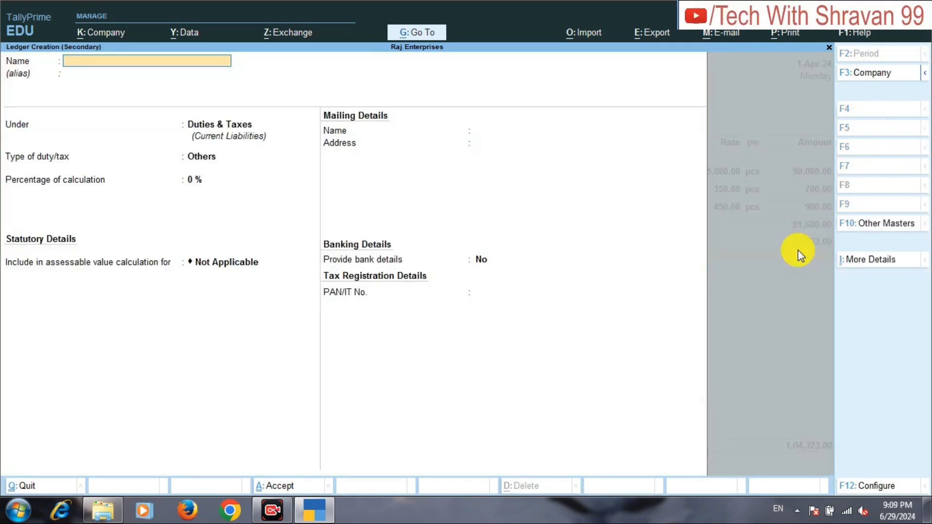
{"action": "type", "text": "Sgs"}
{"action": "key", "text": "Return"}
{"action": "key", "text": "Return"}
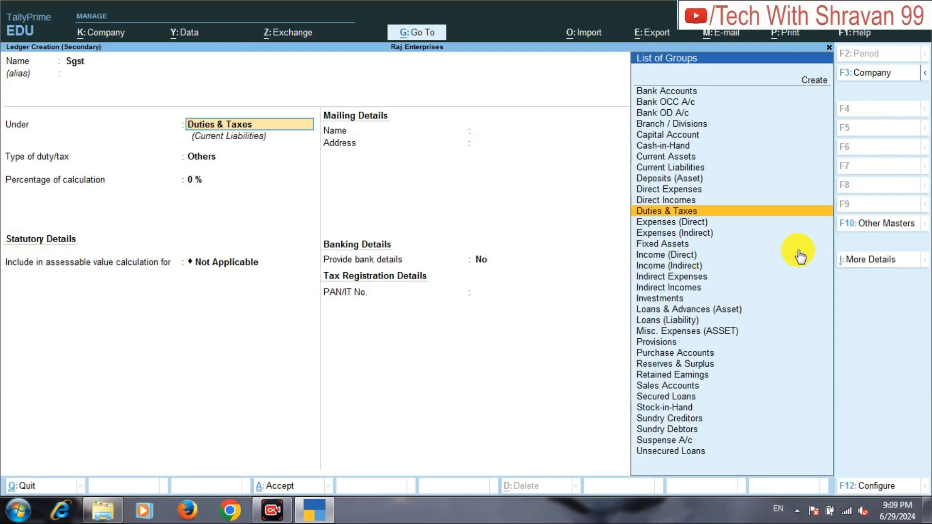
{"action": "key", "text": "Return"}
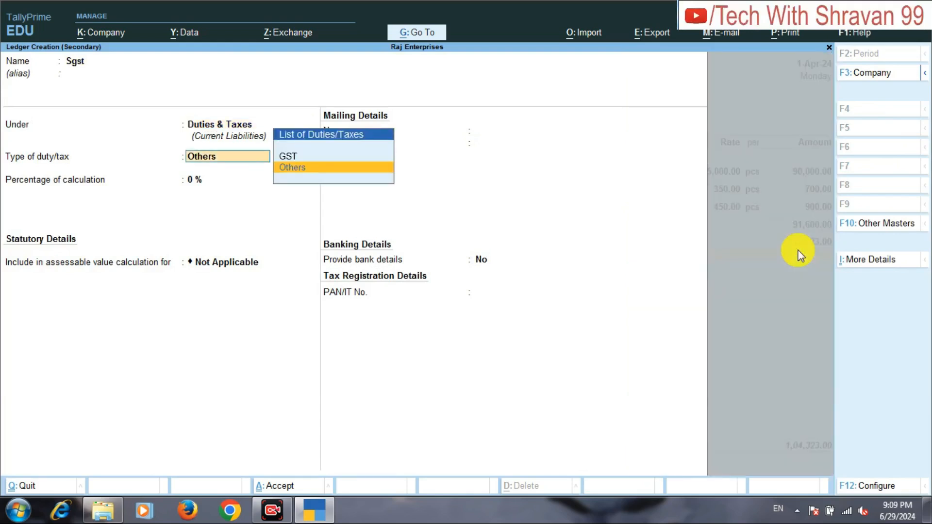
Step: Set the Sgst ledger's duty type to GST with tax type State Tax and save it into the voucher
{"action": "key", "text": "Up"}
{"action": "key", "text": "Return"}
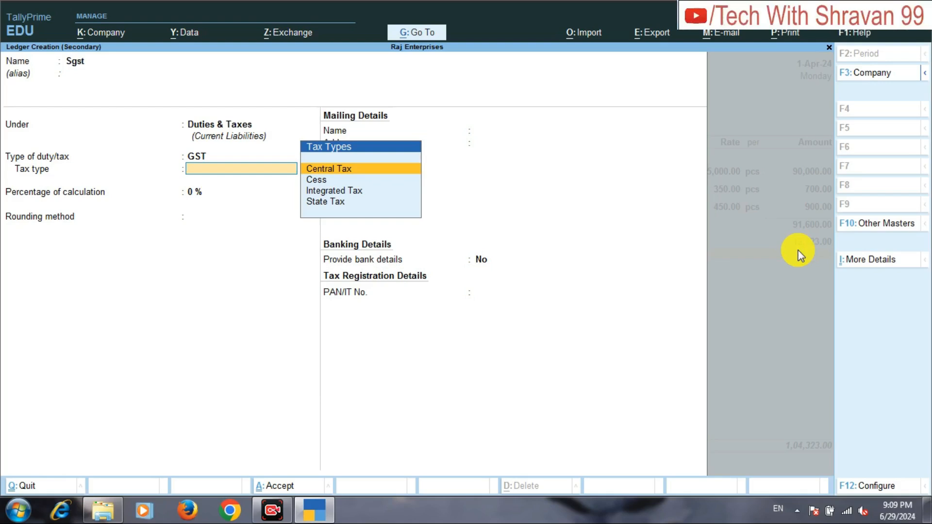
{"action": "key", "text": "Down"}
{"action": "key", "text": "Down"}
{"action": "key", "text": "Down"}
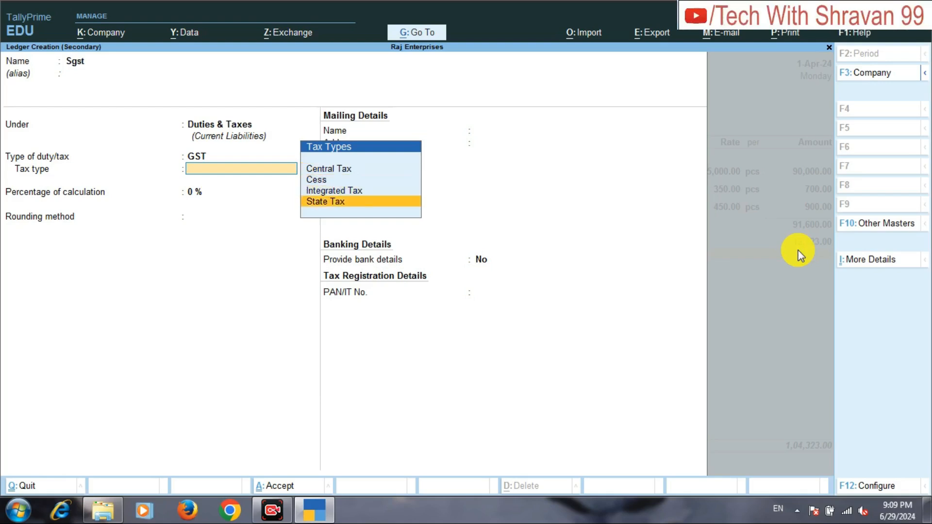
{"action": "key", "text": "Return"}
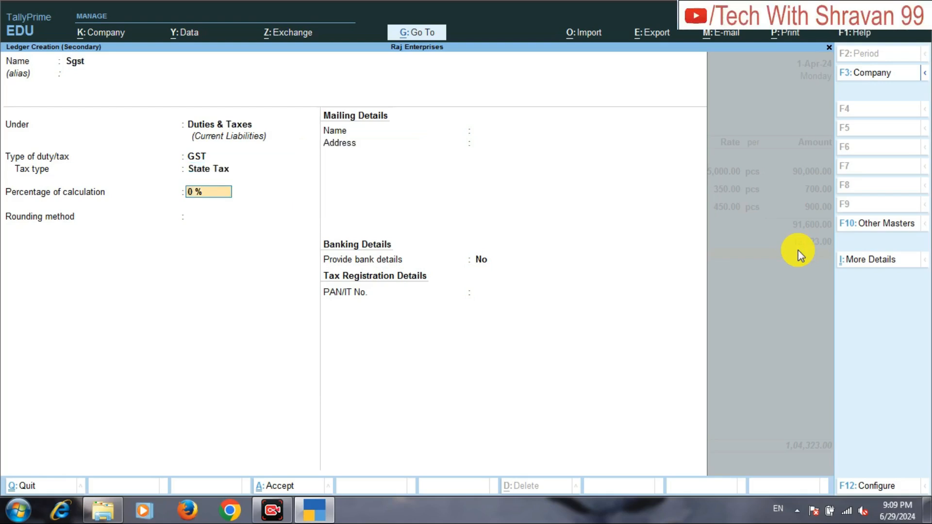
{"action": "key", "text": "ctrl+a"}
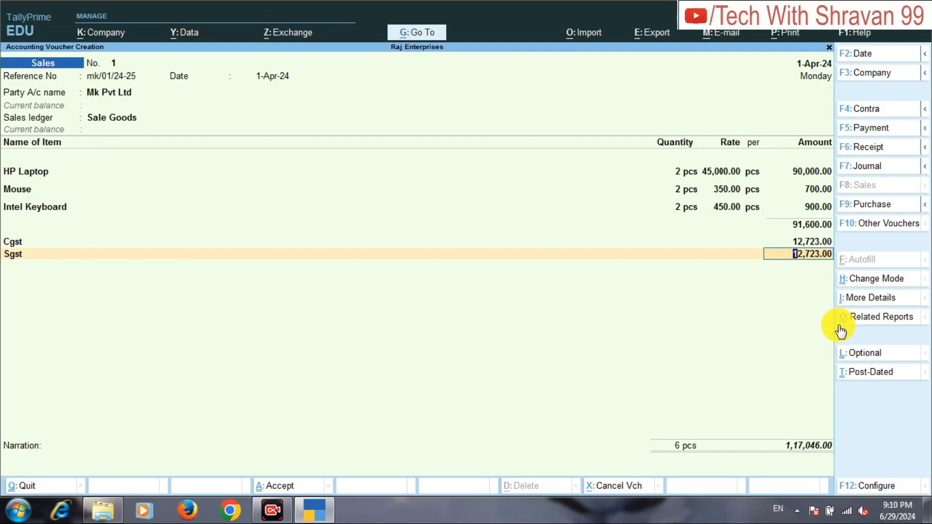
Step: Open the voucher's GST - Tax Analysis report and show the detailed tax breakdown for each item
{"action": "left_click", "coordinate": [865, 318]}
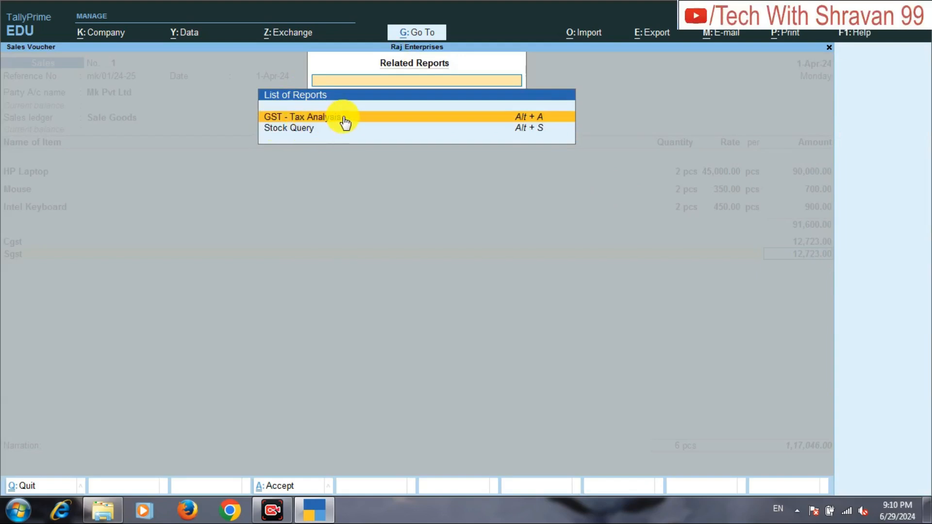
{"action": "left_click", "coordinate": [489, 122]}
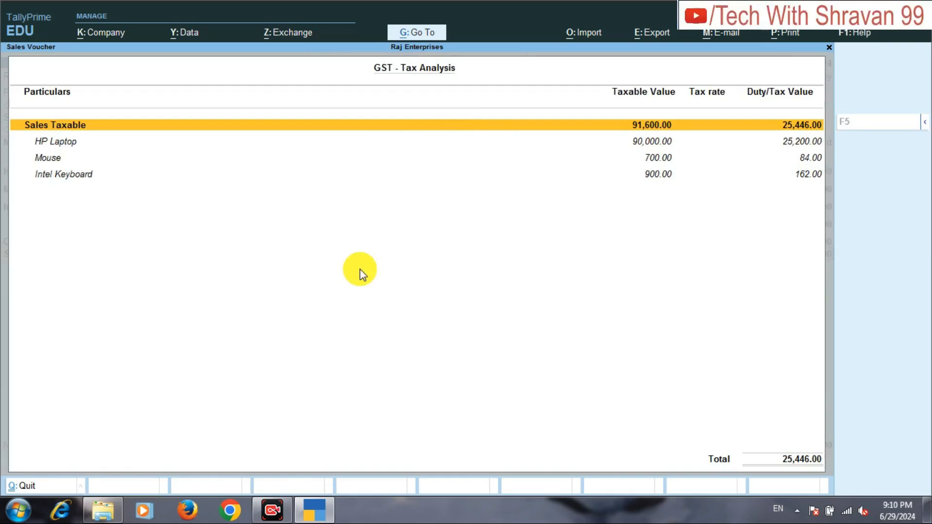
{"action": "key", "text": "alt+F5"}
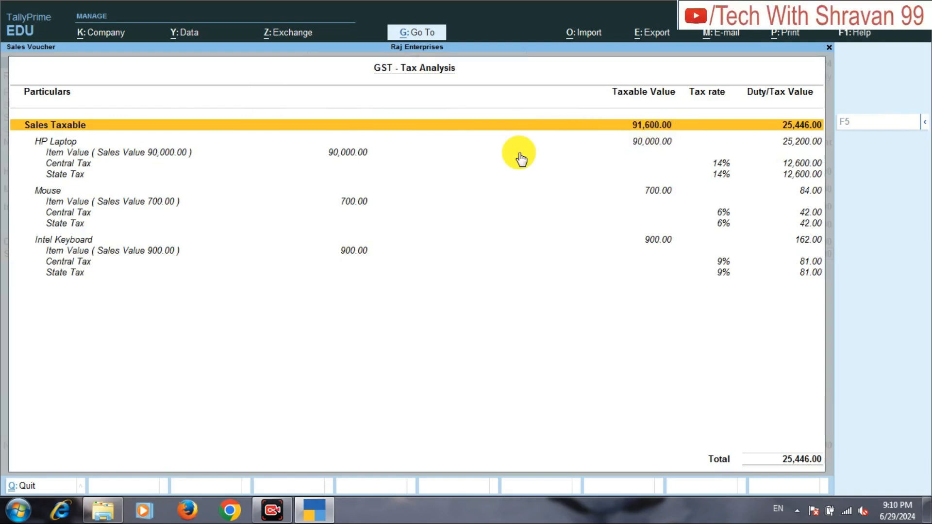
Step: Examine the HP Laptop's item value and its Central Tax and State Tax rates and amounts in the tax analysis
{"action": "key", "text": "Down"}
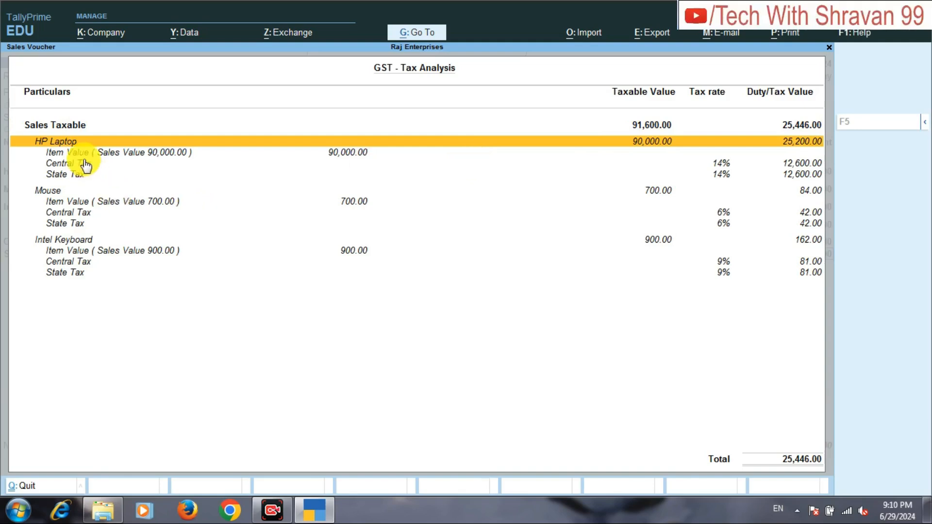
{"action": "key", "text": "Down"}
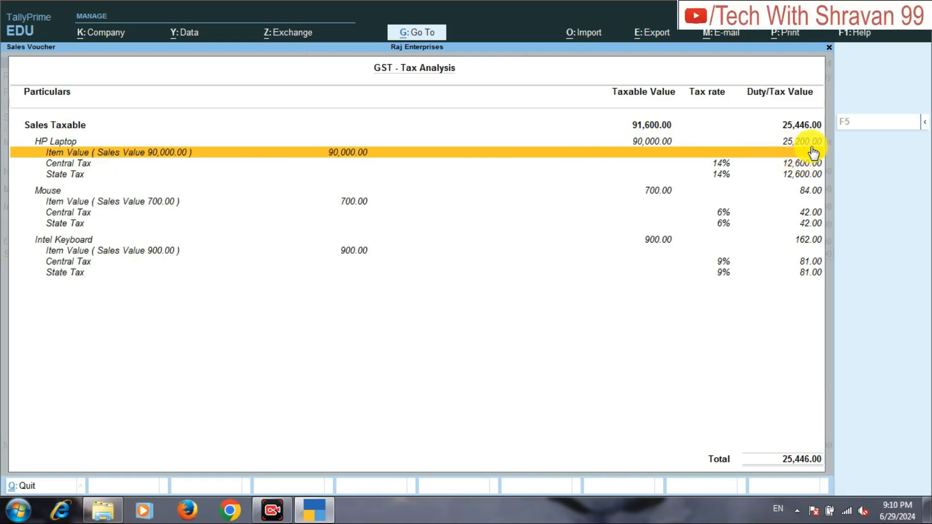
{"action": "key", "text": "Down"}
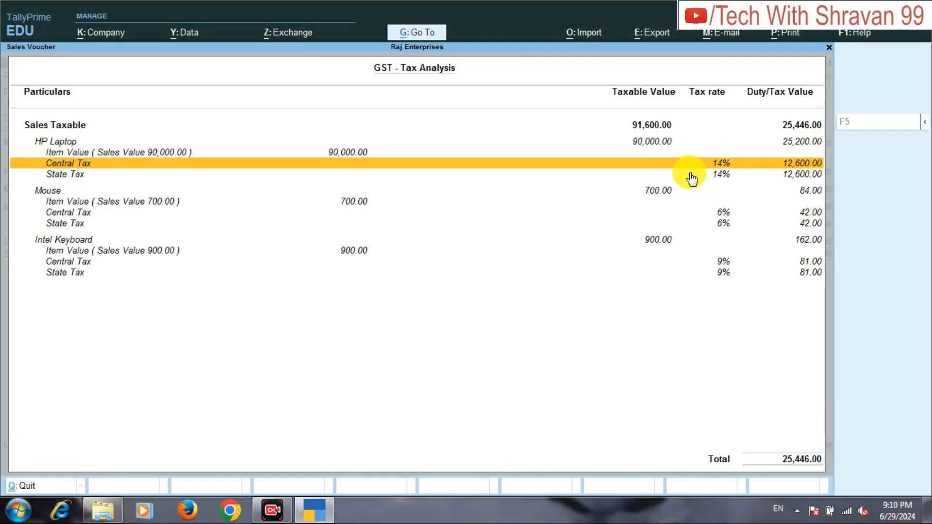
{"action": "key", "text": "Down"}
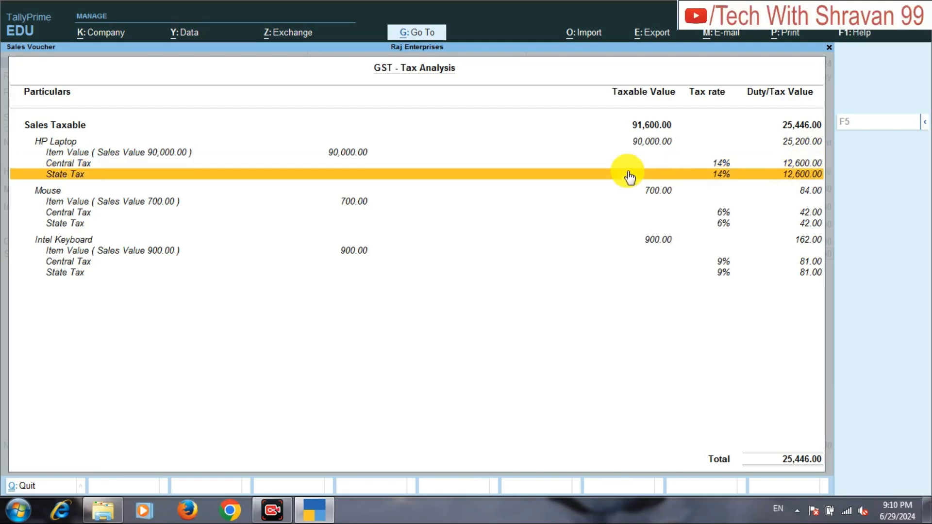
{"action": "key", "text": "Up"}
{"action": "key", "text": "Up"}
{"action": "key", "text": "Up"}
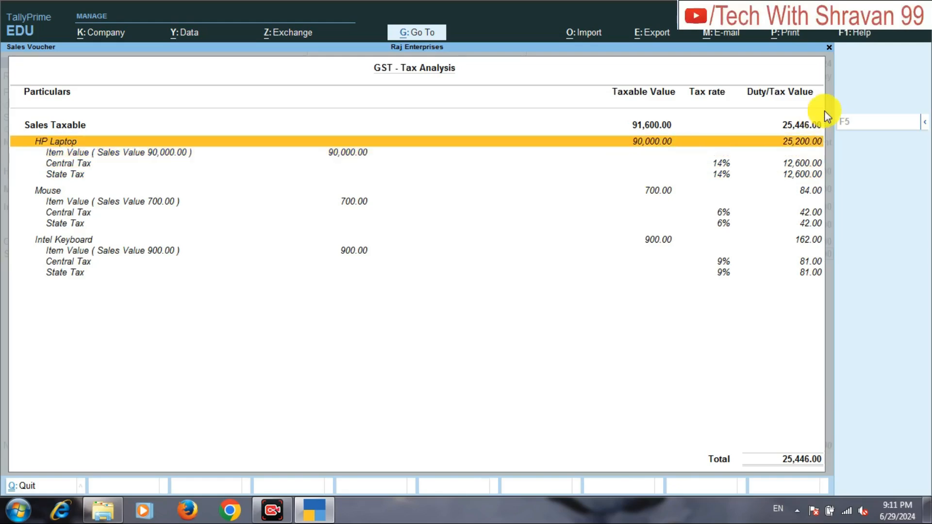
{"action": "key", "text": "Down"}
{"action": "key", "text": "Down"}
{"action": "key", "text": "Down"}
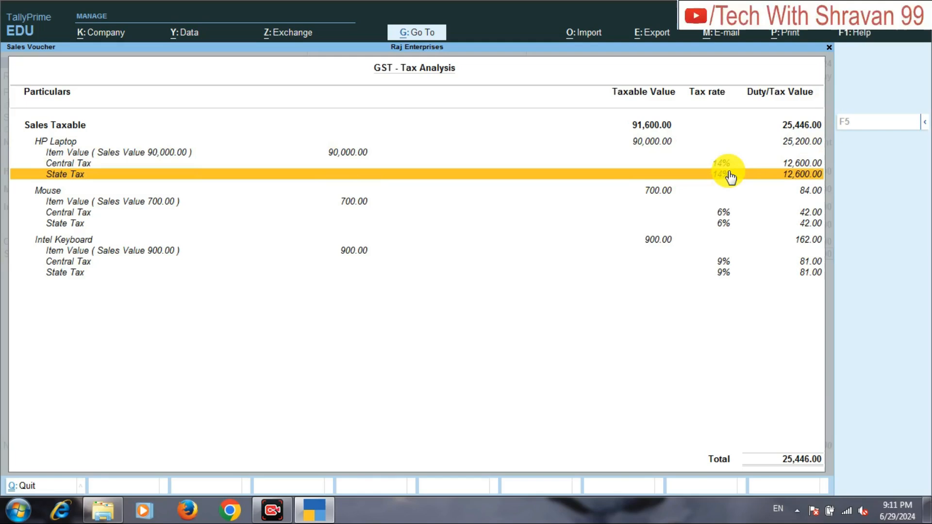
Step: Examine the Central Tax and State Tax lines of the Mouse and Intel Keyboard, and return to the sales voucher
{"action": "key", "text": "Down"}
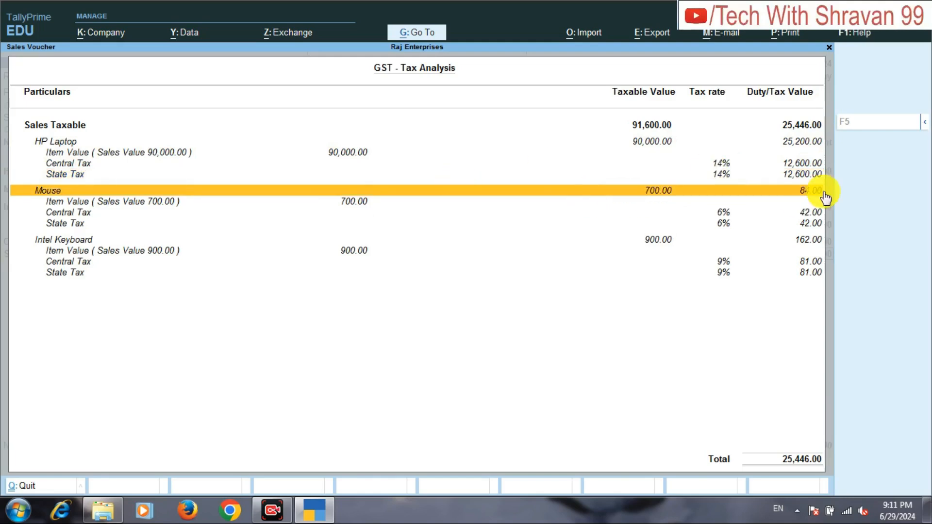
{"action": "key", "text": "Down"}
{"action": "key", "text": "Down"}
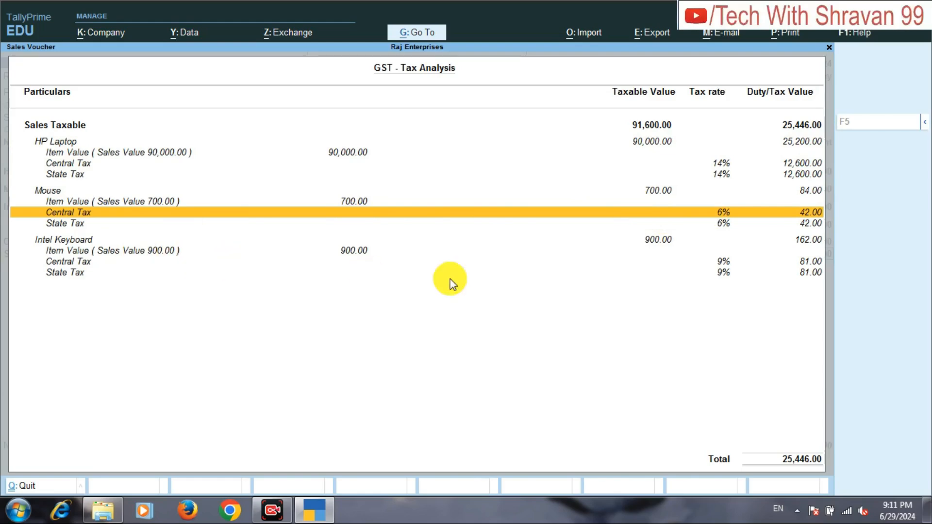
{"action": "key", "text": "Down"}
{"action": "key", "text": "Down"}
{"action": "key", "text": "Down"}
{"action": "key", "text": "Down"}
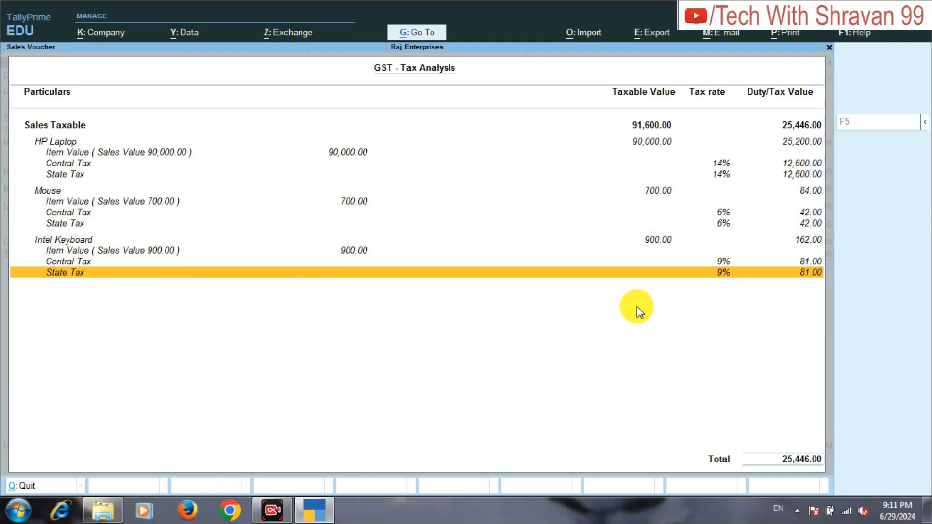
{"action": "key", "text": "Escape"}
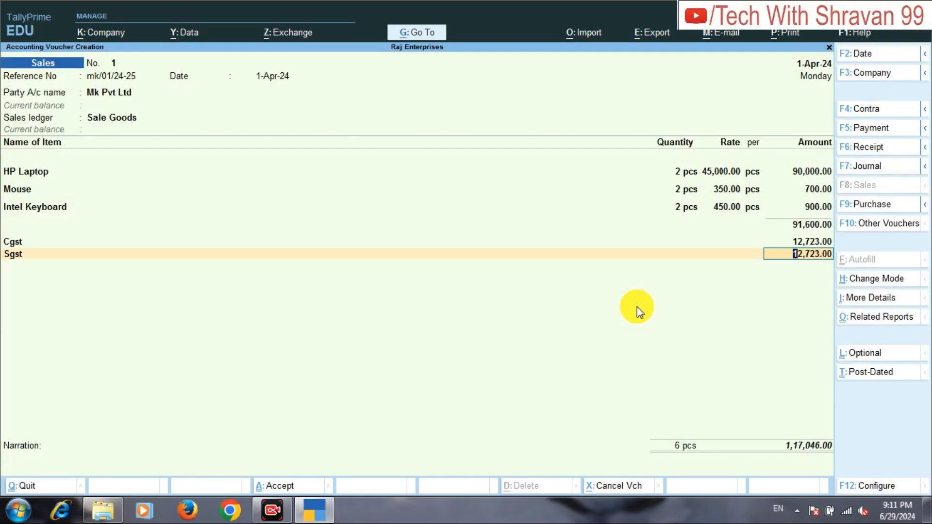